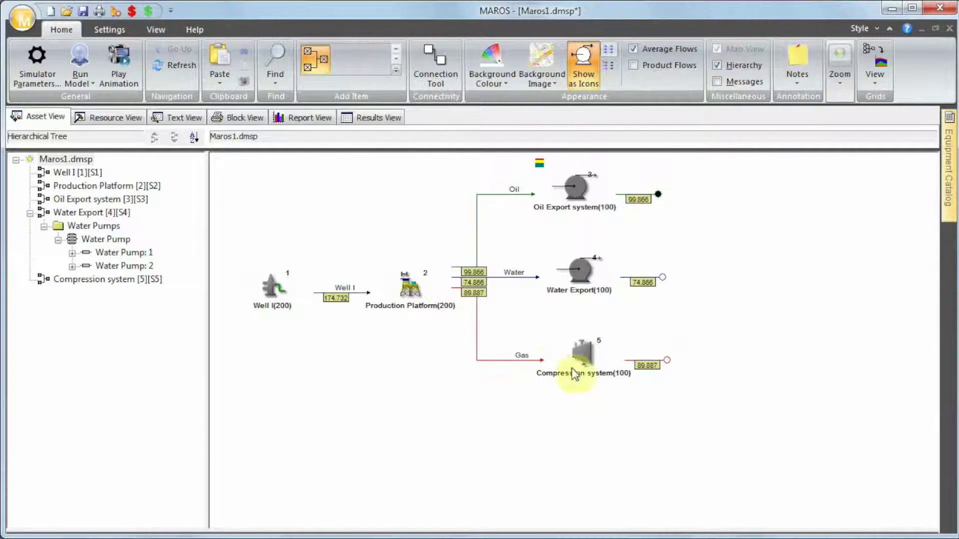
Move the Gas and Oil connectors' vertical branches right, clear of the platform's flow values.
{"action": "left_click_drag", "start_coordinate": [476, 336], "coordinate": [489, 291]}
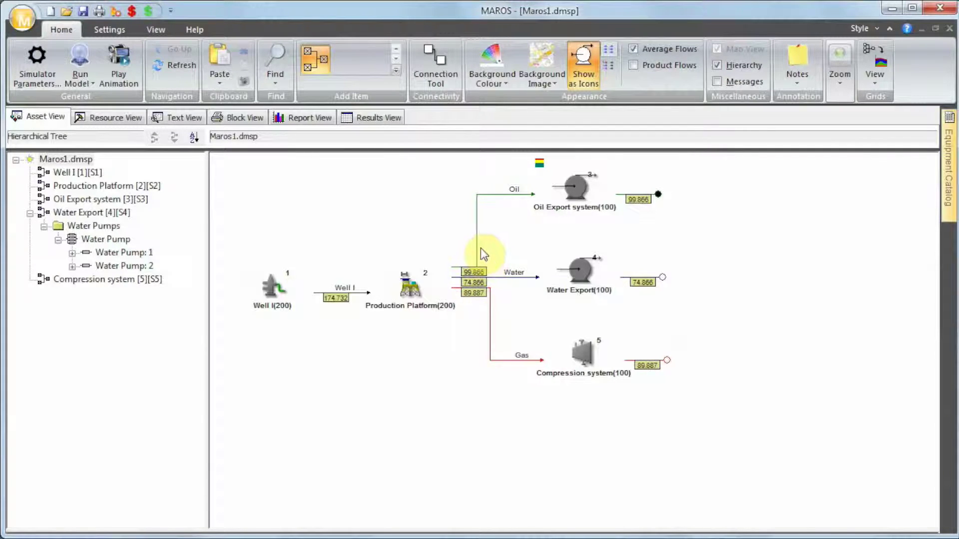
{"action": "left_click_drag", "start_coordinate": [476, 244], "coordinate": [489, 246]}
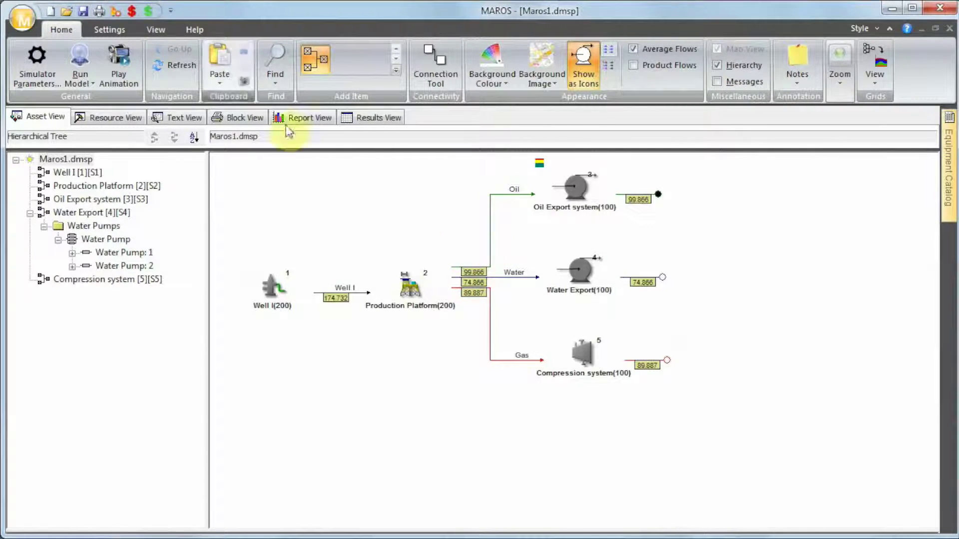
{"action": "left_click", "coordinate": [50, 75]}
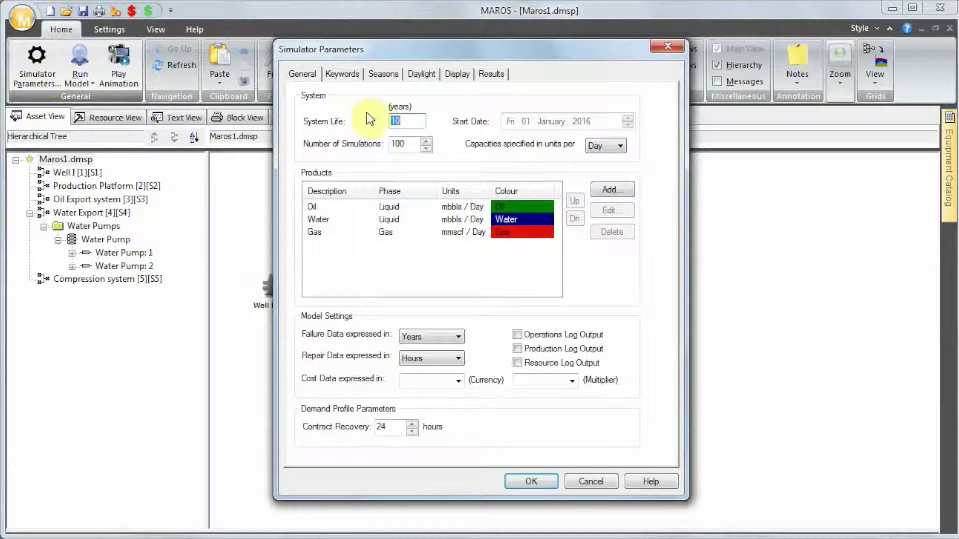
{"action": "left_click", "coordinate": [407, 120]}
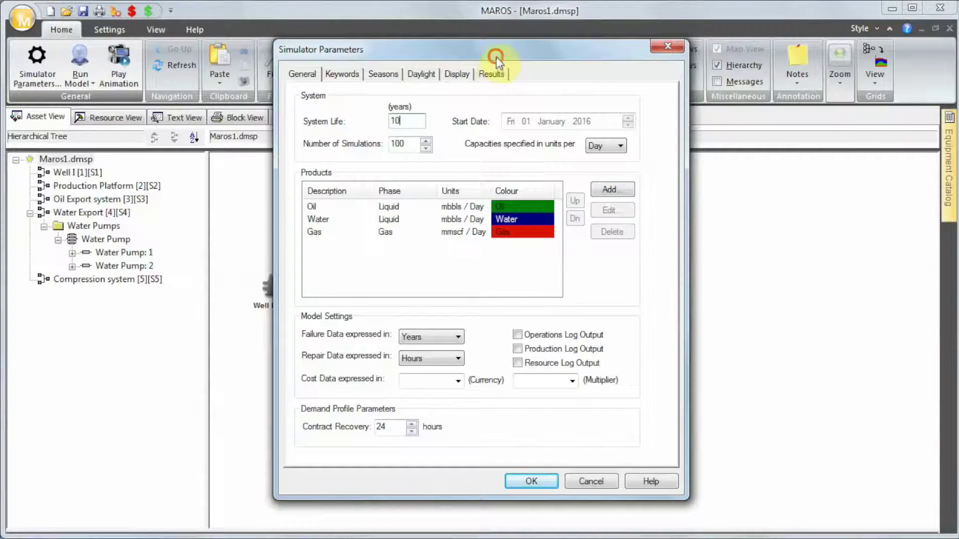
{"action": "left_click_drag", "start_coordinate": [495, 56], "coordinate": [695, 56]}
{"action": "left_click", "coordinate": [612, 143]}
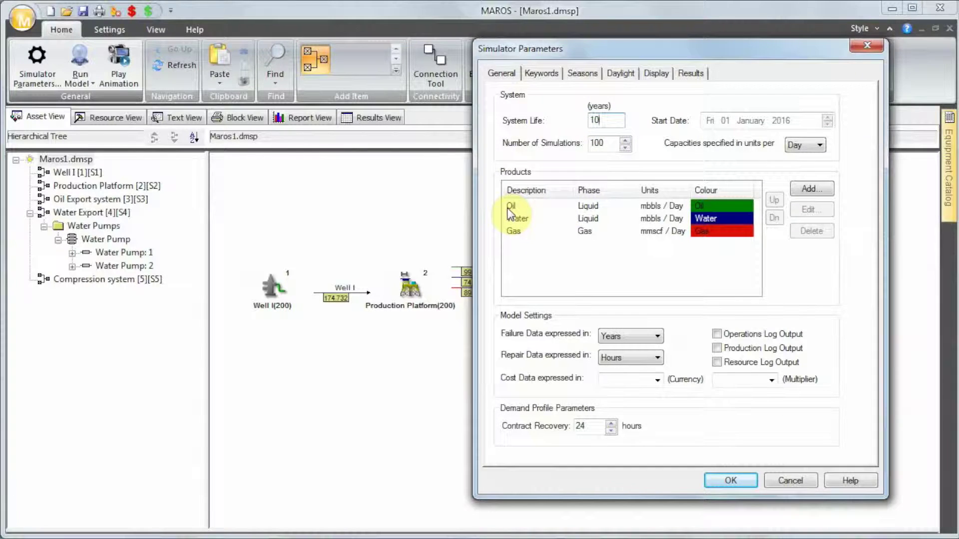
{"action": "left_click", "coordinate": [586, 204]}
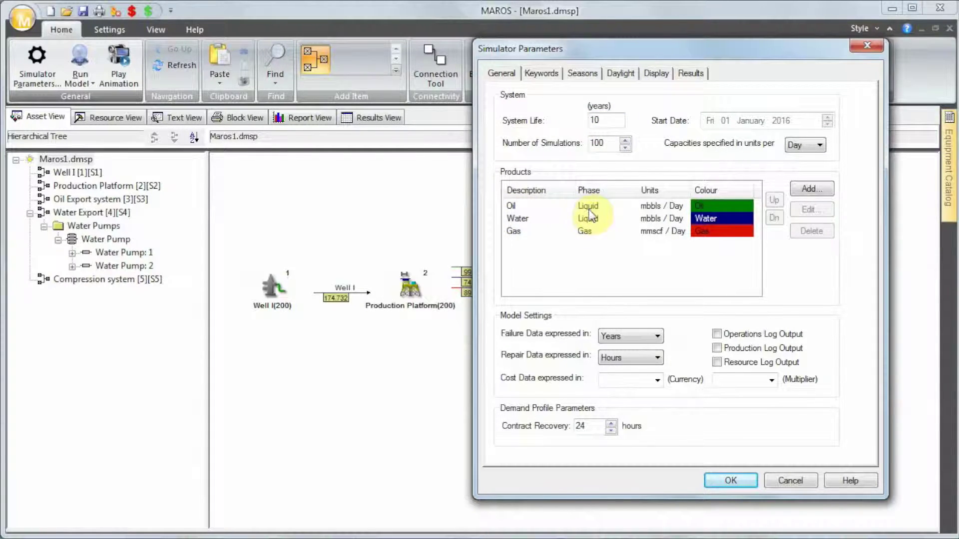
{"action": "left_click", "coordinate": [520, 234]}
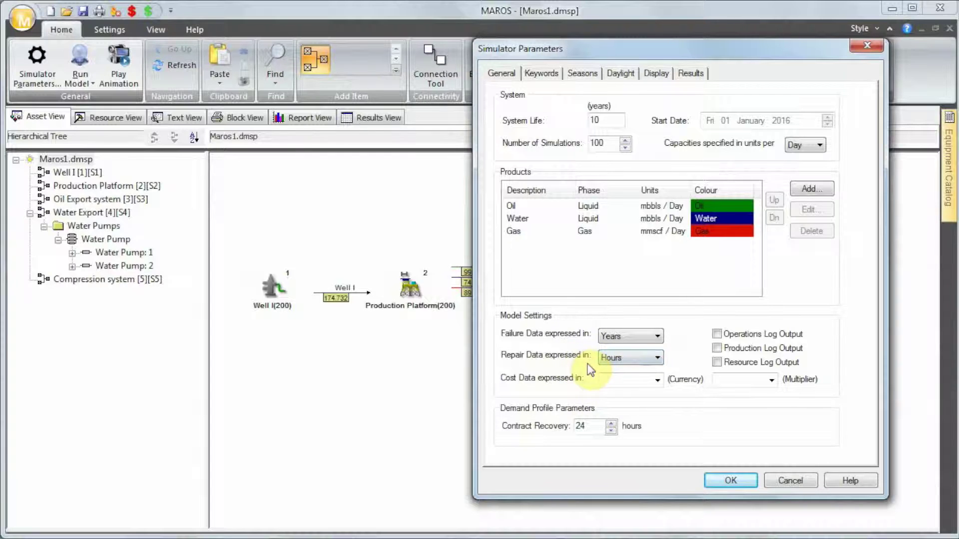
{"action": "left_click", "coordinate": [724, 477]}
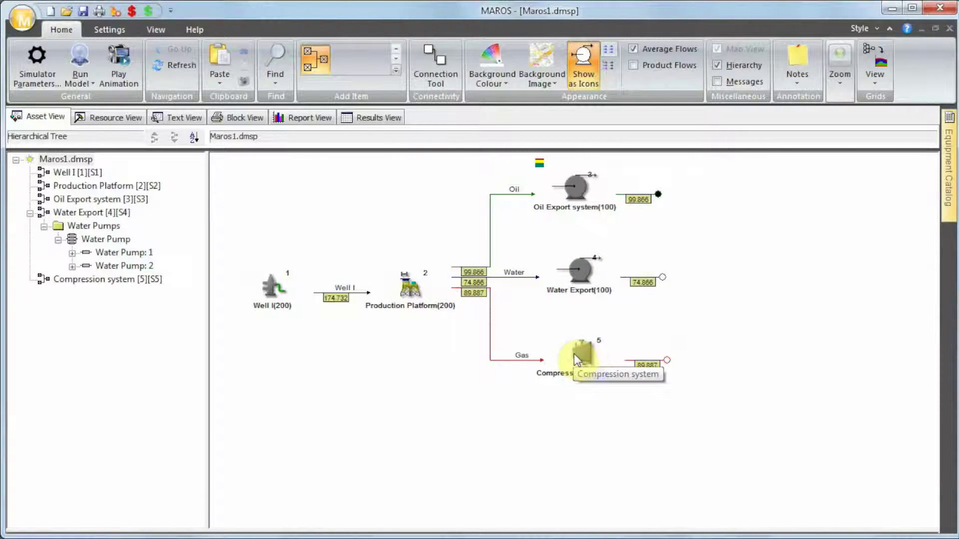
Slide the Compression block further right along the Gas line and clear the canvas selection.
{"action": "left_click_drag", "start_coordinate": [584, 355], "coordinate": [706, 356]}
{"action": "left_click", "coordinate": [672, 413]}
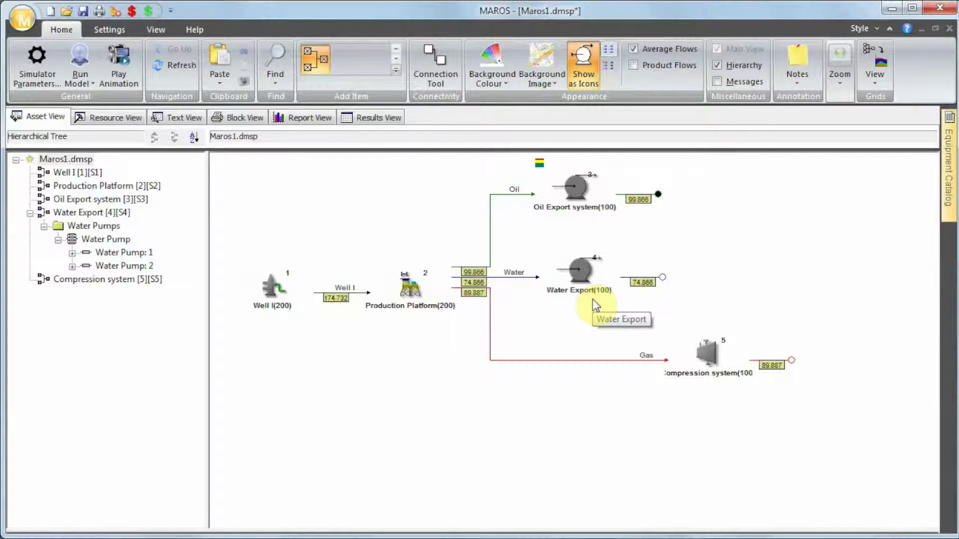
{"action": "left_click", "coordinate": [709, 403]}
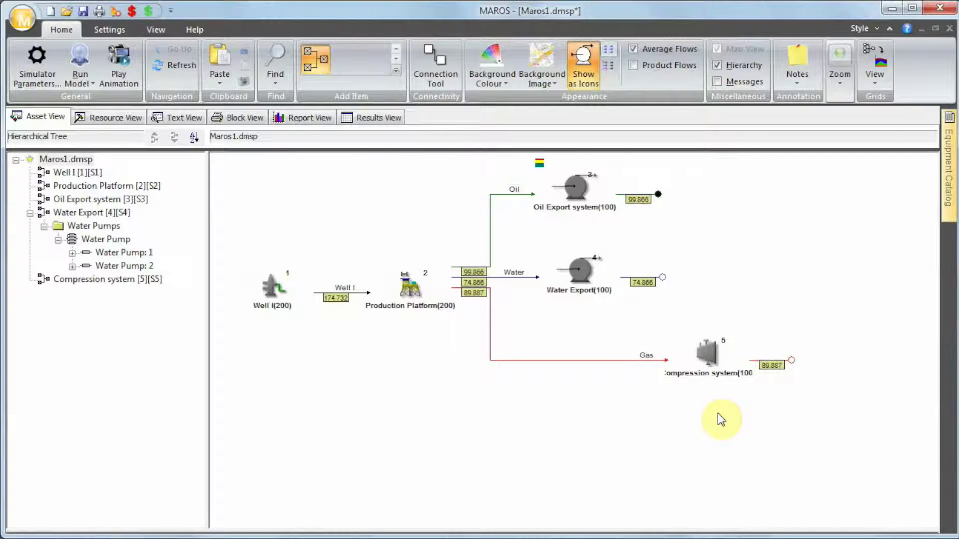
{"action": "left_click", "coordinate": [720, 420]}
{"action": "left_click", "coordinate": [577, 263]}
{"action": "left_click", "coordinate": [658, 258]}
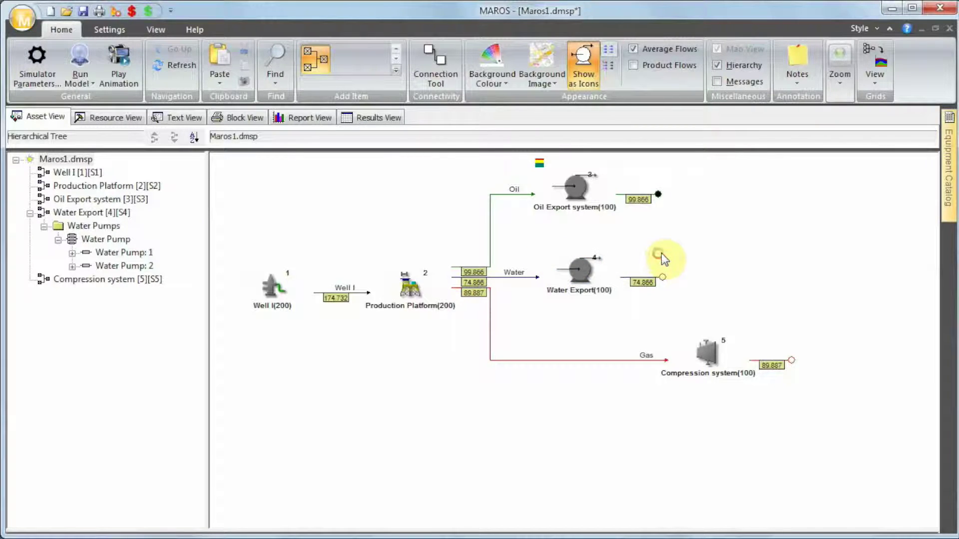
{"action": "double_click", "coordinate": [594, 272]}
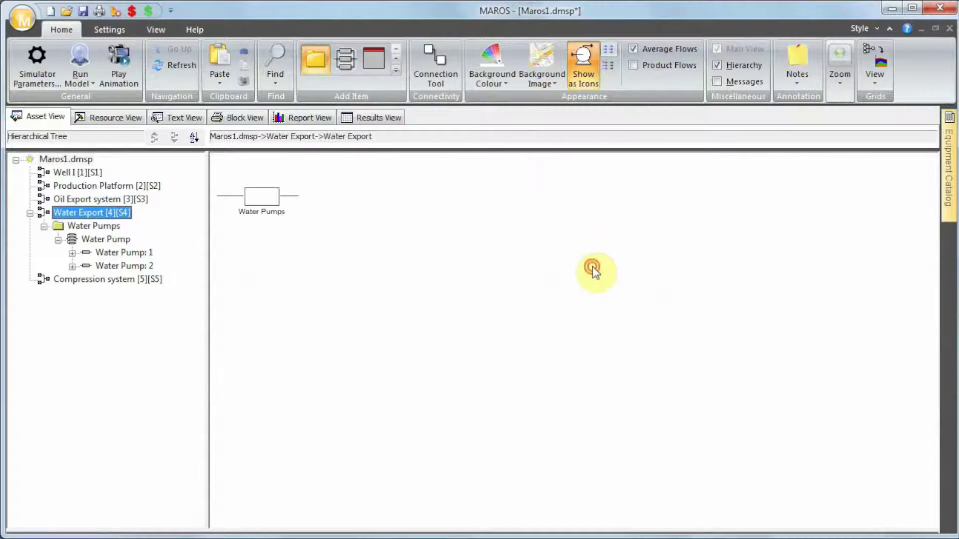
{"action": "double_click", "coordinate": [263, 211]}
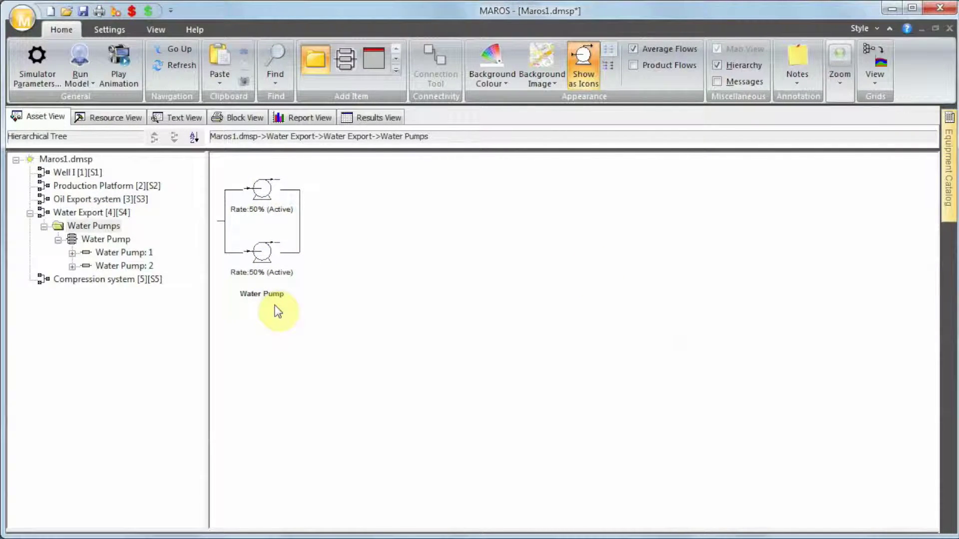
{"action": "left_click", "coordinate": [164, 52]}
{"action": "left_click", "coordinate": [163, 52]}
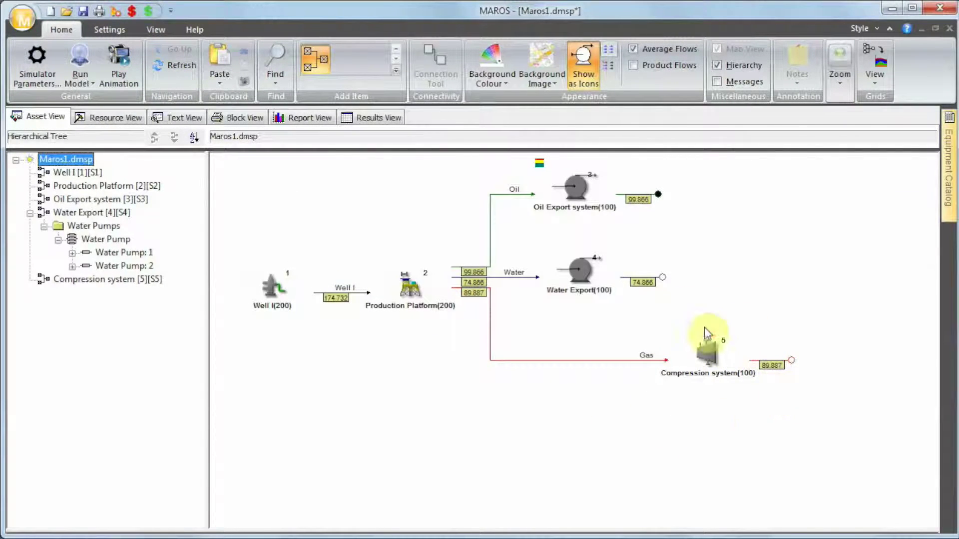
Inside the Compression system, add a new group block described as 'Compression'.
{"action": "double_click", "coordinate": [712, 359]}
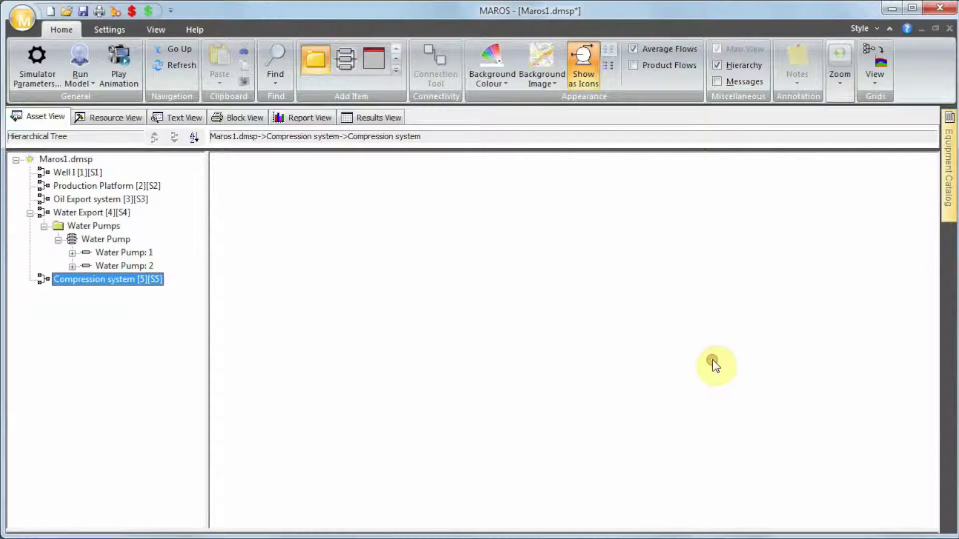
{"action": "left_click", "coordinate": [316, 59]}
{"action": "right_click", "coordinate": [274, 205]}
{"action": "left_click", "coordinate": [338, 380]}
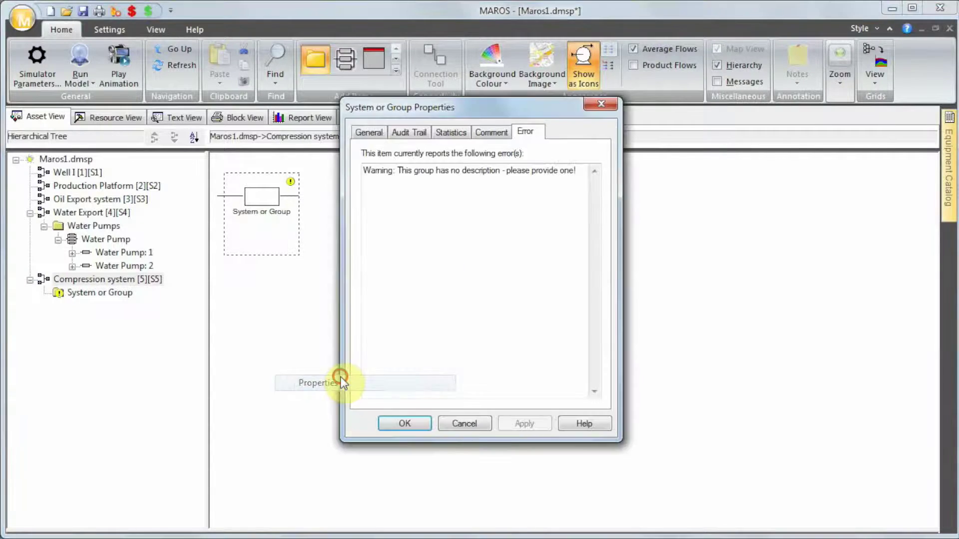
{"action": "left_click", "coordinate": [373, 137]}
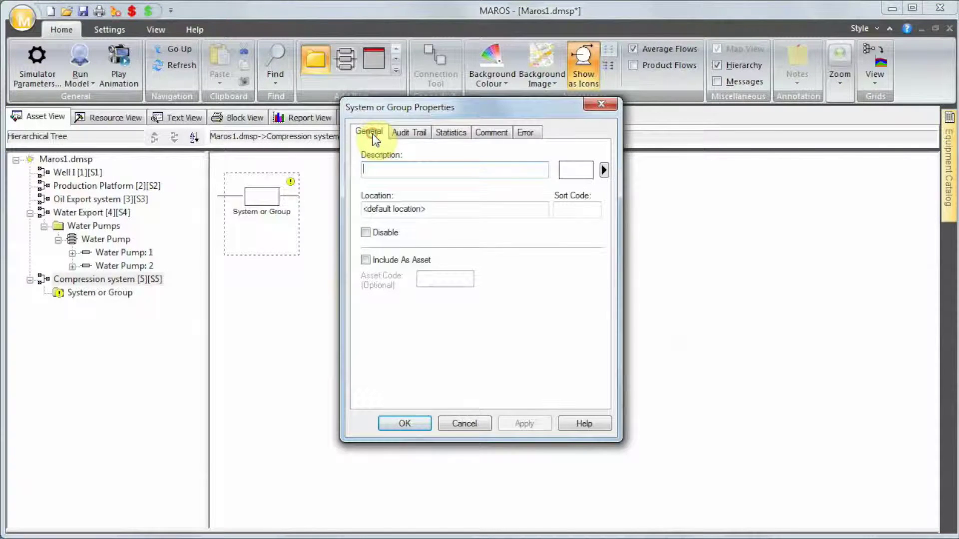
{"action": "type", "text": "Compression"}
{"action": "key", "text": "Return"}
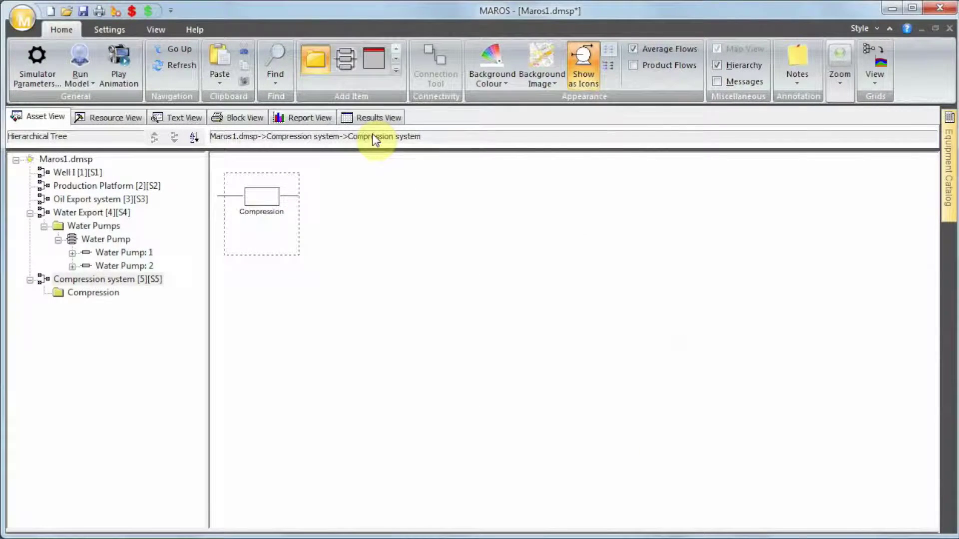
In the Compression group, dock the equipment catalog and import a plain Compressor.
{"action": "double_click", "coordinate": [256, 202]}
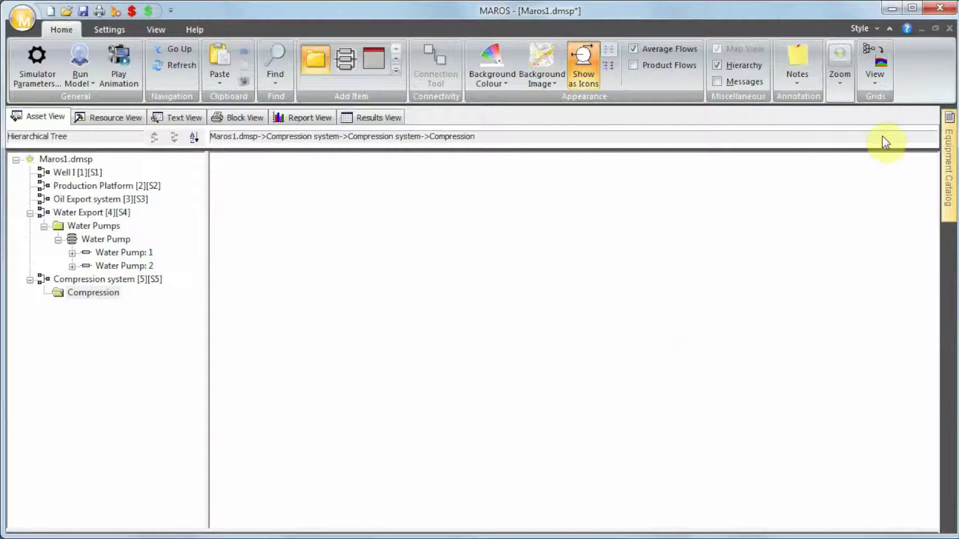
{"action": "mouse_move", "coordinate": [947, 145]}
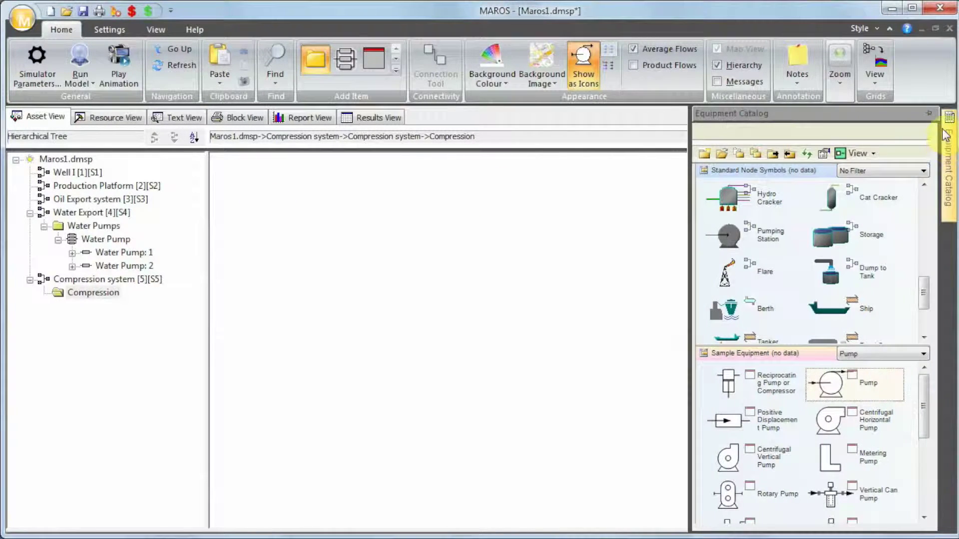
{"action": "left_click", "coordinate": [929, 114]}
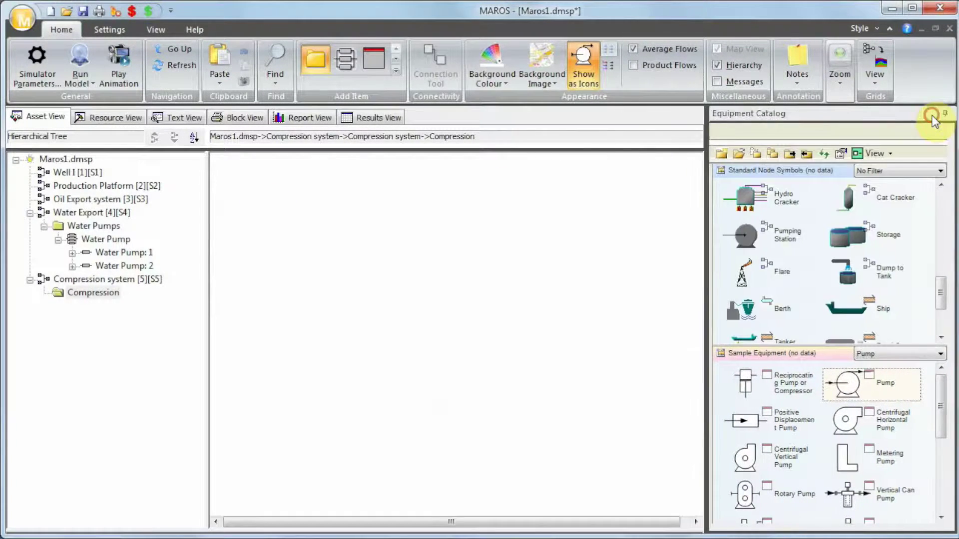
{"action": "left_click", "coordinate": [917, 356]}
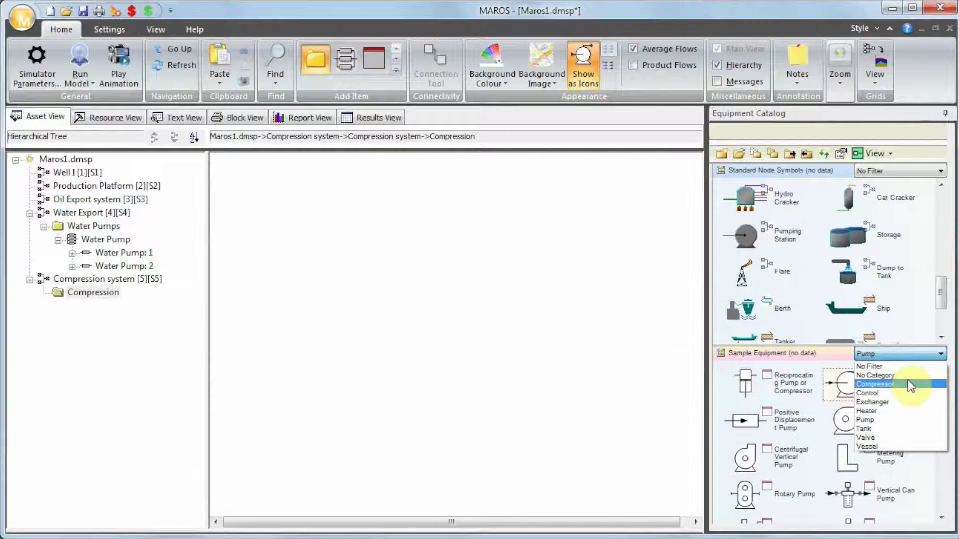
{"action": "left_click", "coordinate": [908, 384]}
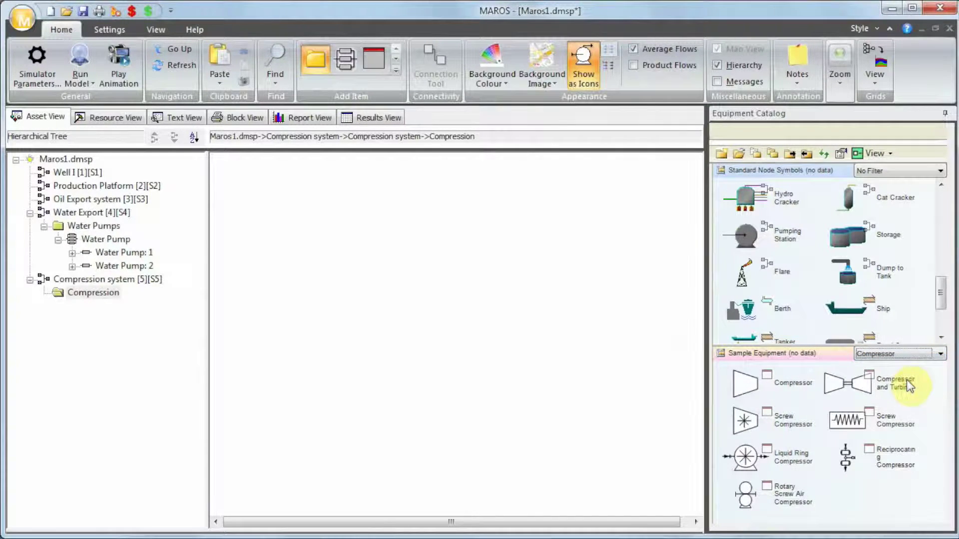
{"action": "left_click", "coordinate": [788, 385]}
{"action": "left_click_drag", "start_coordinate": [788, 385], "coordinate": [311, 222]}
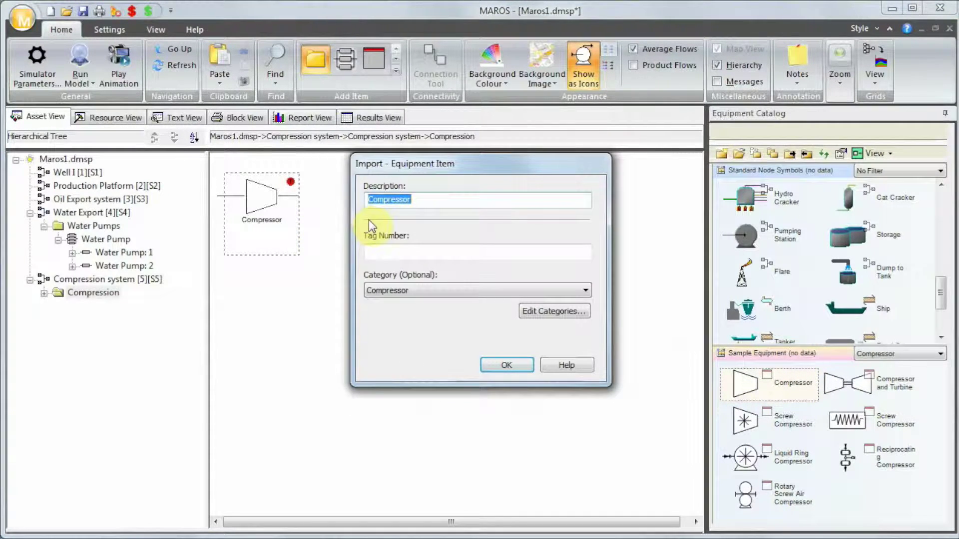
{"action": "left_click", "coordinate": [499, 364]}
Import an Exchanger from the catalog, placed to the right of the Compressor.
{"action": "left_click", "coordinate": [876, 354]}
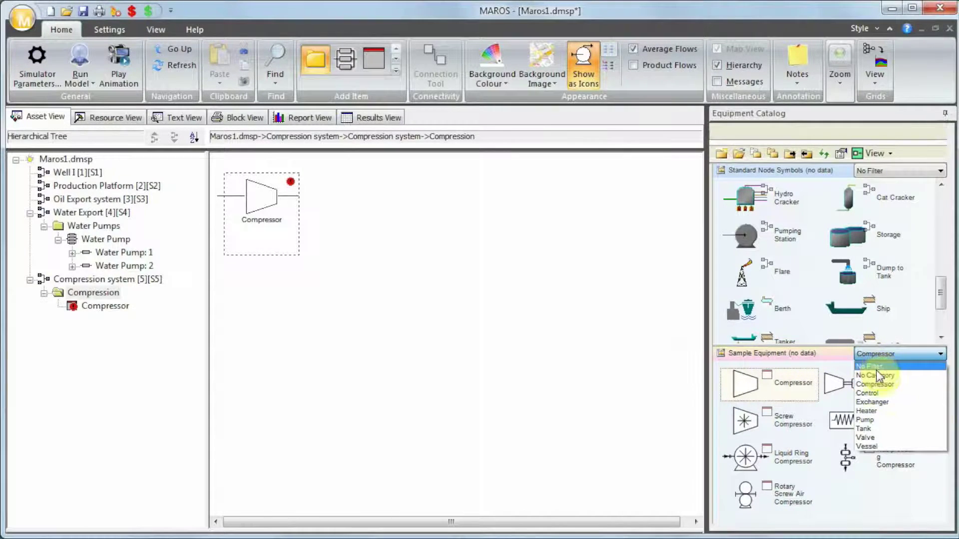
{"action": "left_click", "coordinate": [875, 401]}
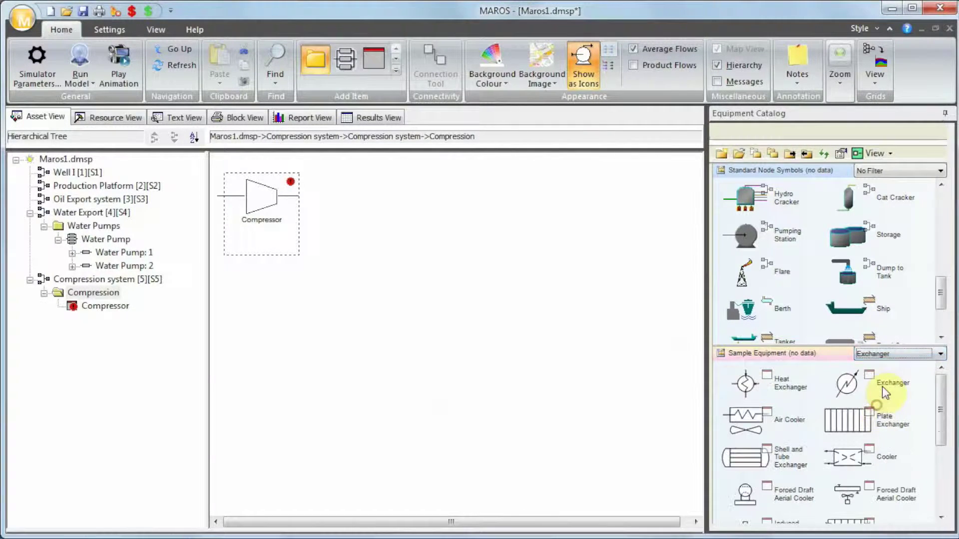
{"action": "left_click_drag", "start_coordinate": [859, 383], "coordinate": [341, 224]}
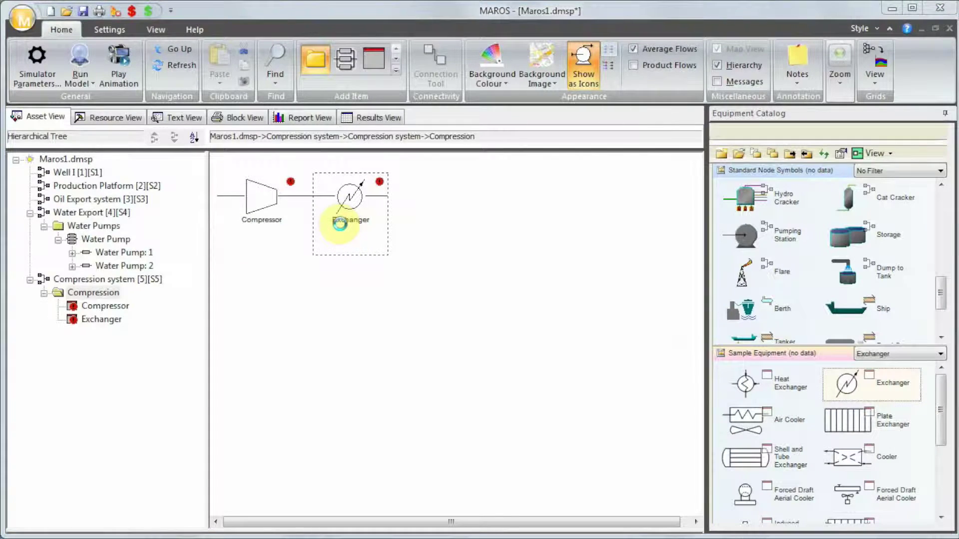
{"action": "left_click", "coordinate": [515, 364]}
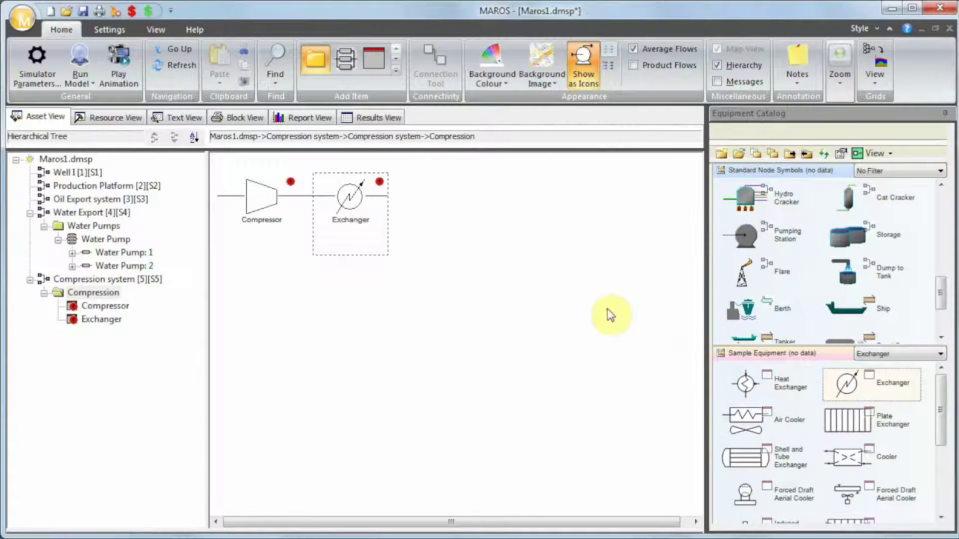
Hide the catalog and show the Compression group in the Equipment Grid view.
{"action": "left_click", "coordinate": [944, 114]}
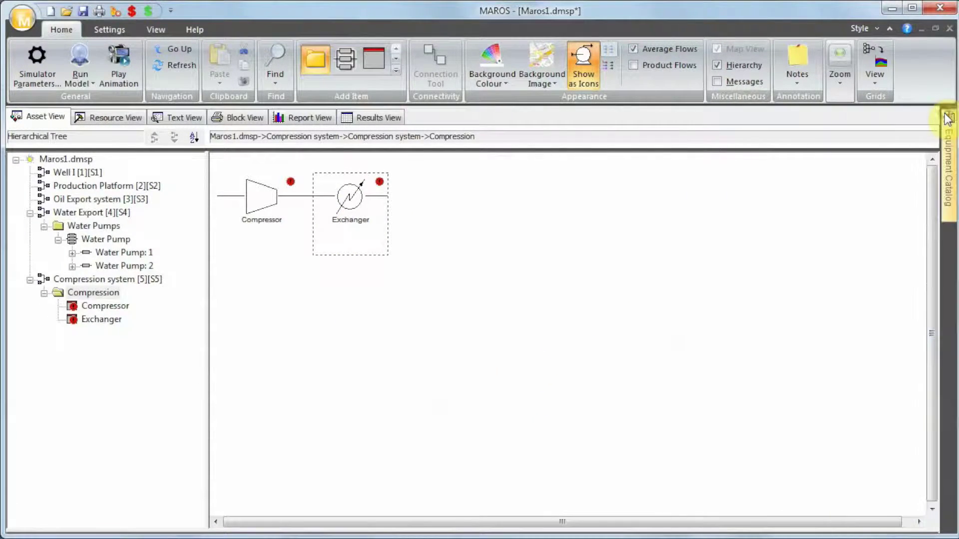
{"action": "left_click", "coordinate": [883, 83]}
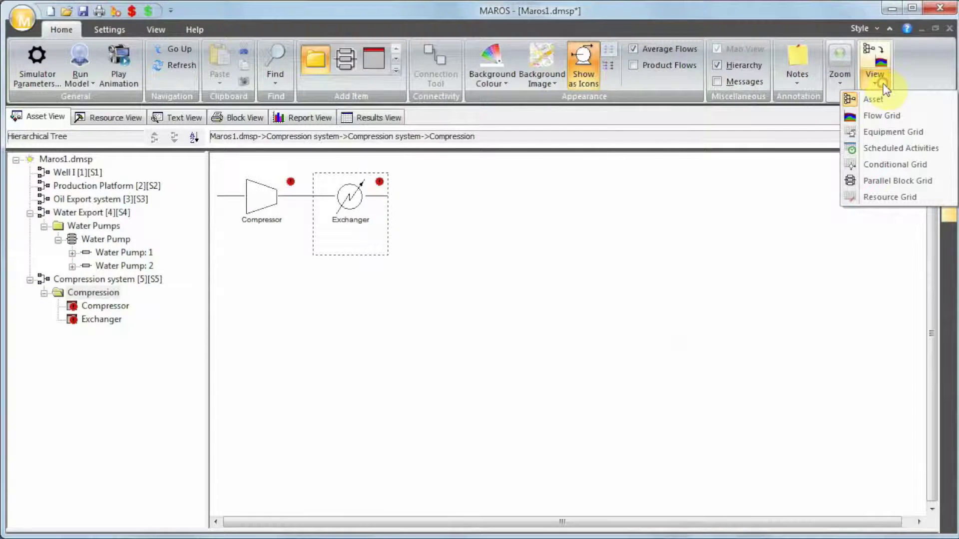
{"action": "left_click", "coordinate": [889, 130]}
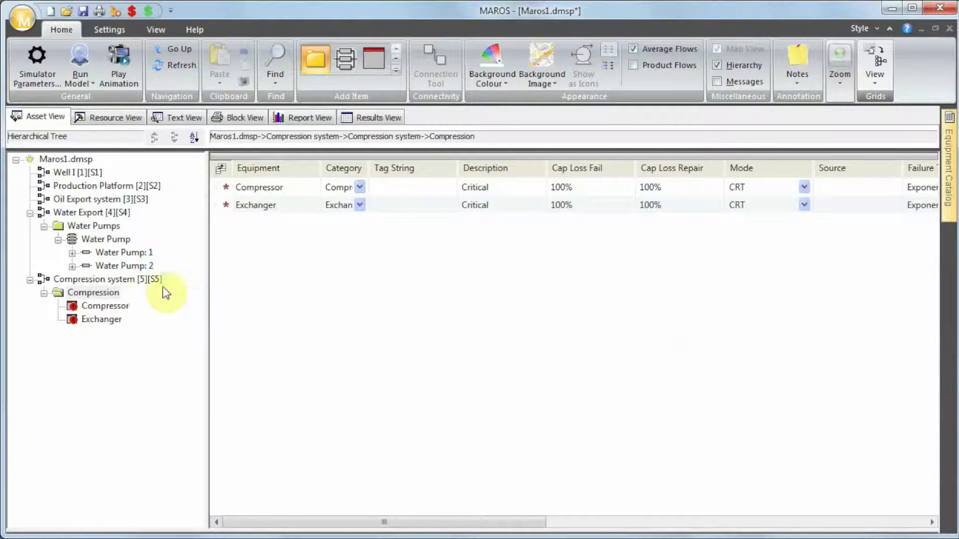
{"action": "left_click", "coordinate": [107, 292]}
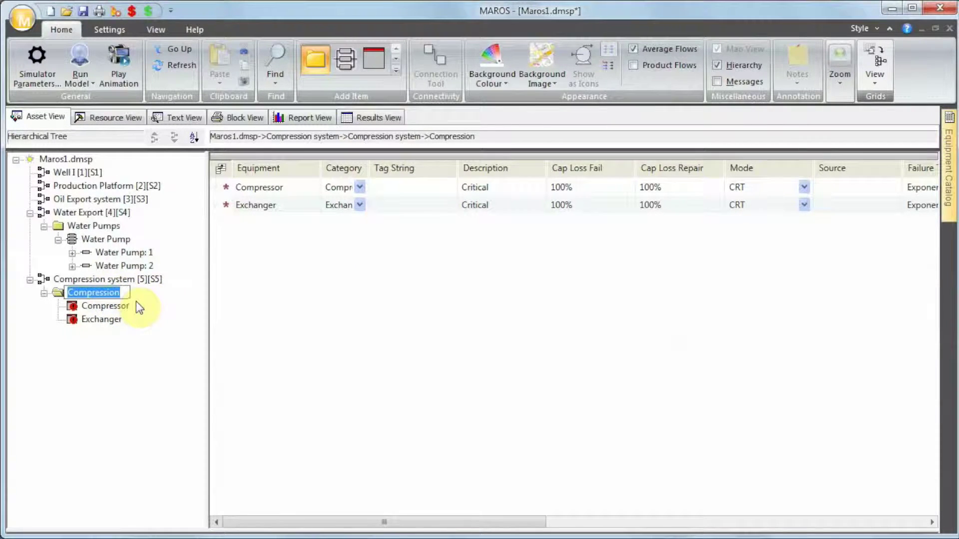
{"action": "left_click", "coordinate": [425, 212]}
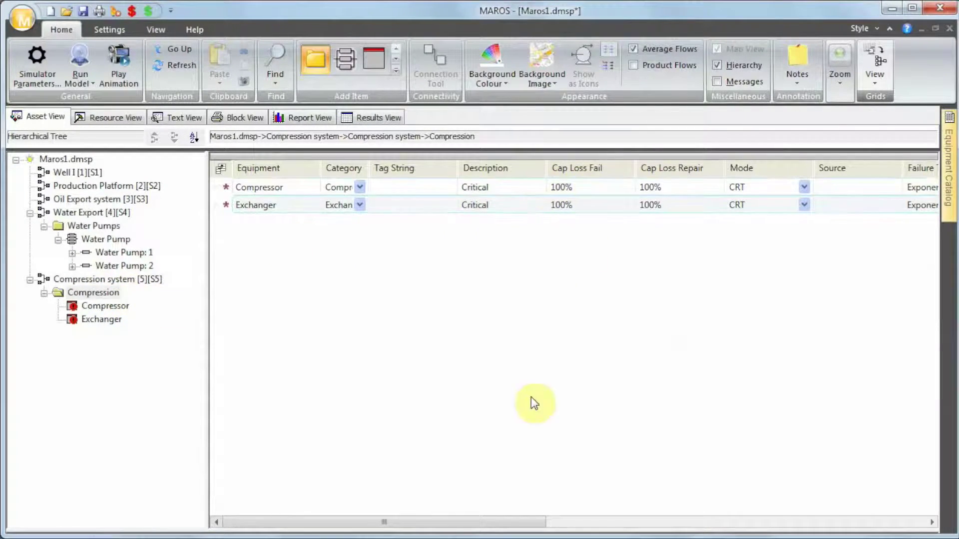
{"action": "left_click_drag", "start_coordinate": [458, 517], "coordinate": [574, 524]}
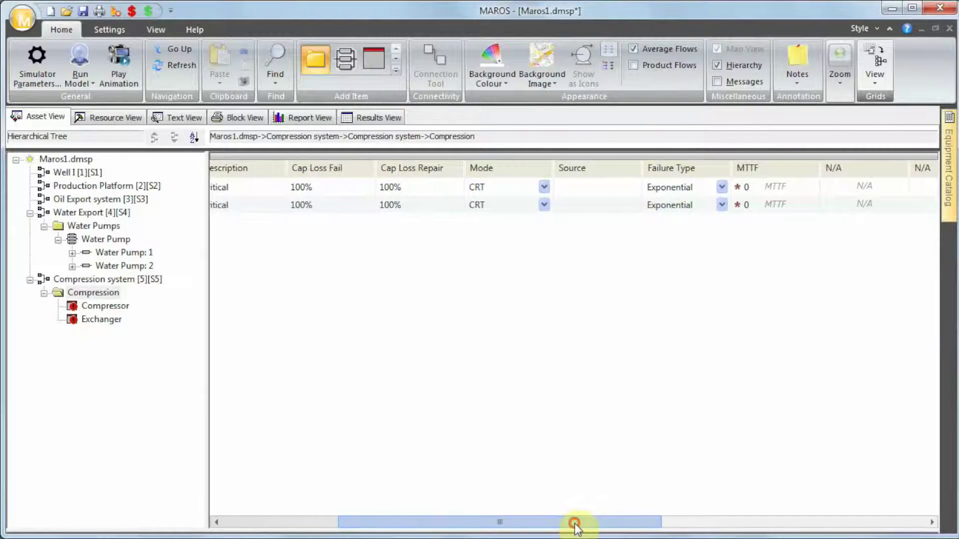
Set the Compressor's MTTF to 1 and the Exchanger's MTTF to 2.
{"action": "left_click", "coordinate": [760, 191]}
{"action": "type", "text": "1"}
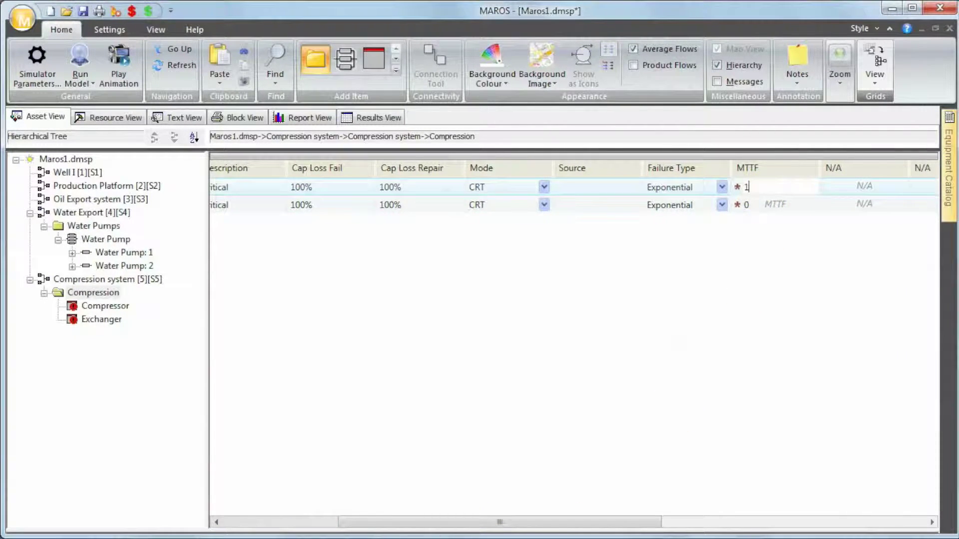
{"action": "left_click", "coordinate": [760, 191]}
{"action": "key", "text": "Down"}
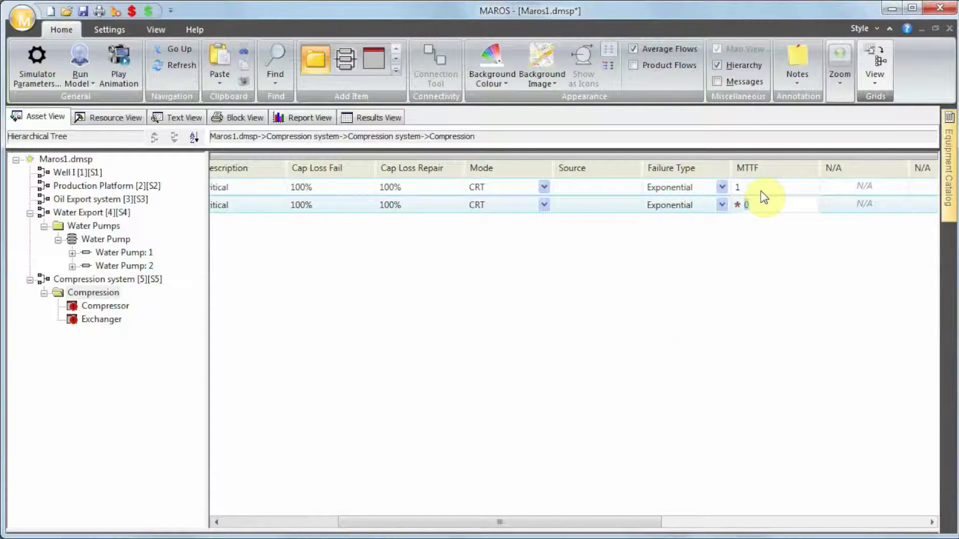
{"action": "type", "text": "2"}
{"action": "key", "text": "Return"}
Give the Compressor a Rectangular repair time from 12 to 24.
{"action": "left_click", "coordinate": [606, 522]}
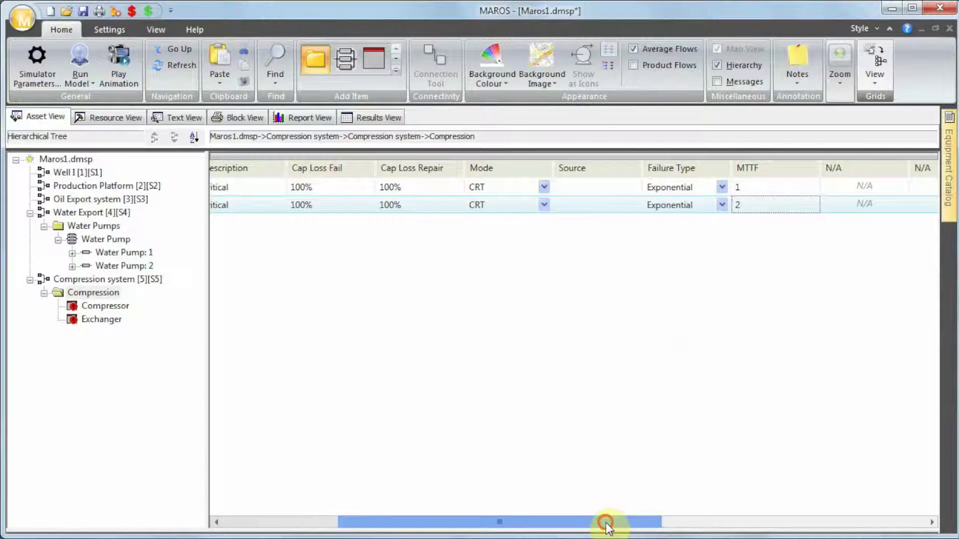
{"action": "left_click_drag", "start_coordinate": [606, 522], "coordinate": [792, 519]}
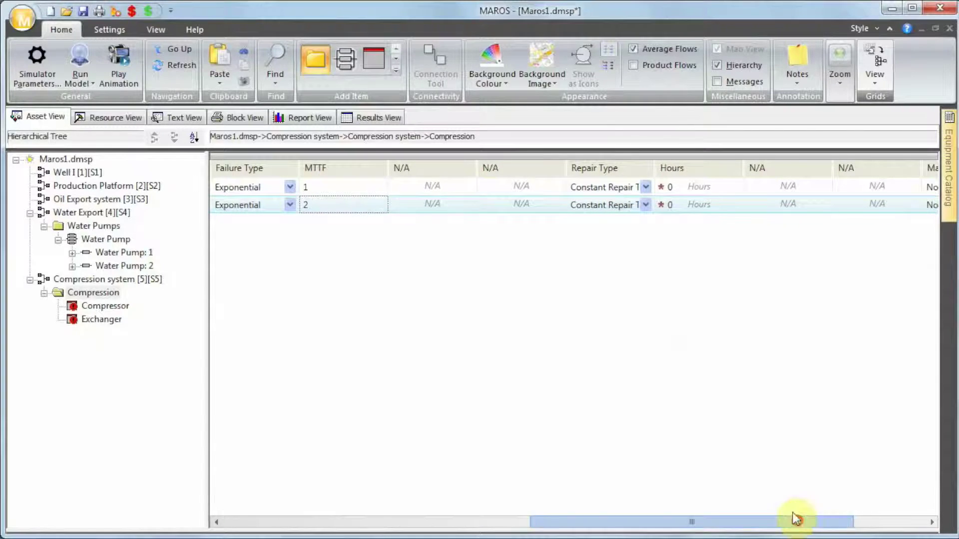
{"action": "left_click", "coordinate": [649, 187]}
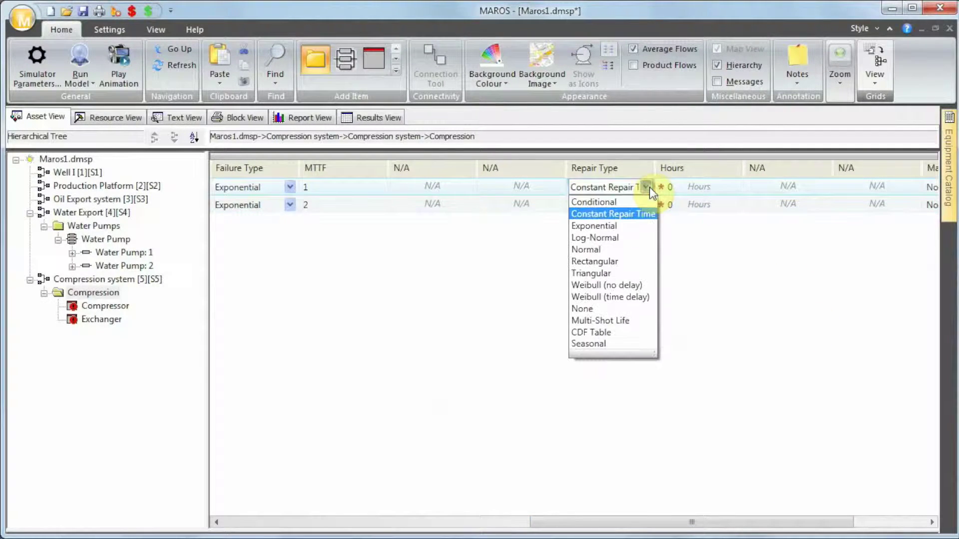
{"action": "left_click", "coordinate": [637, 258]}
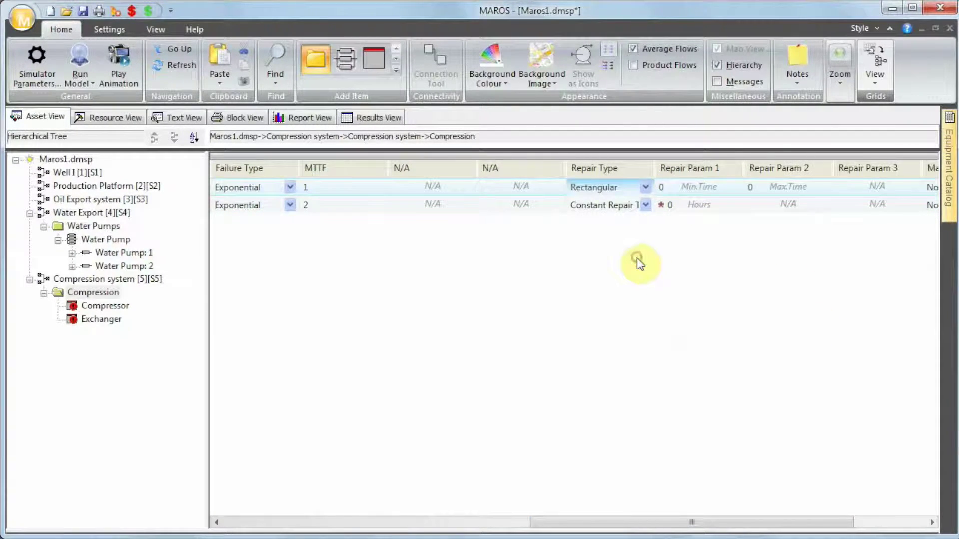
{"action": "left_click", "coordinate": [682, 190]}
{"action": "type", "text": "12"}
{"action": "key", "text": "Return"}
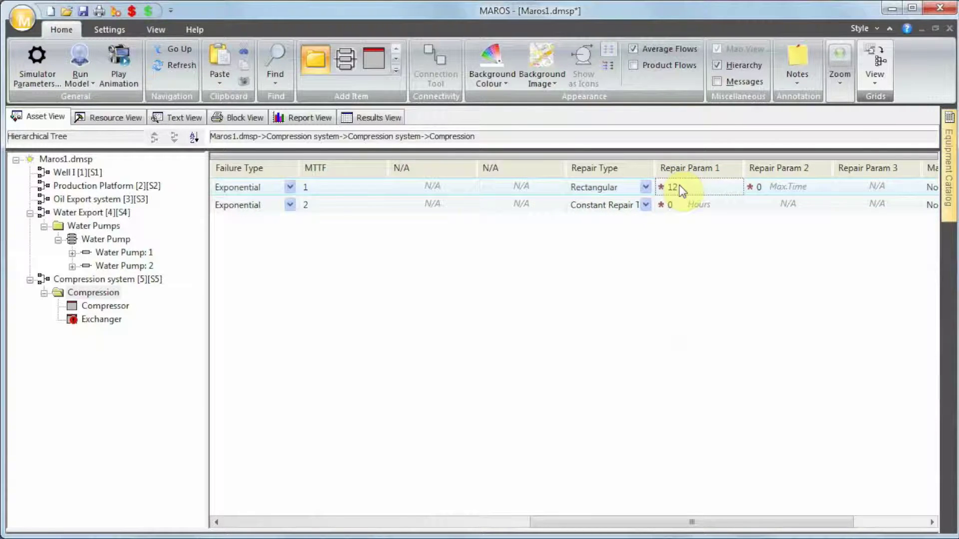
{"action": "key", "text": "Tab"}
{"action": "type", "text": "24"}
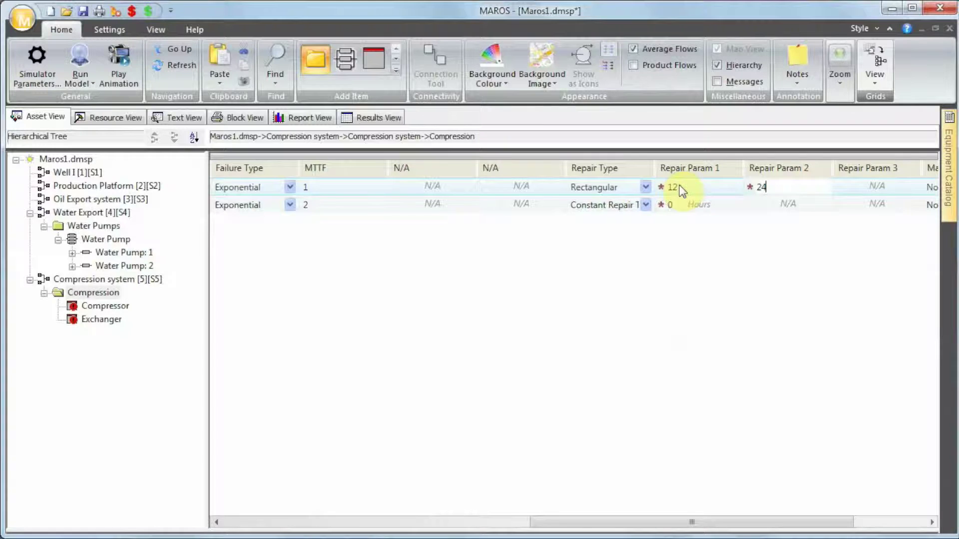
{"action": "key", "text": "Return"}
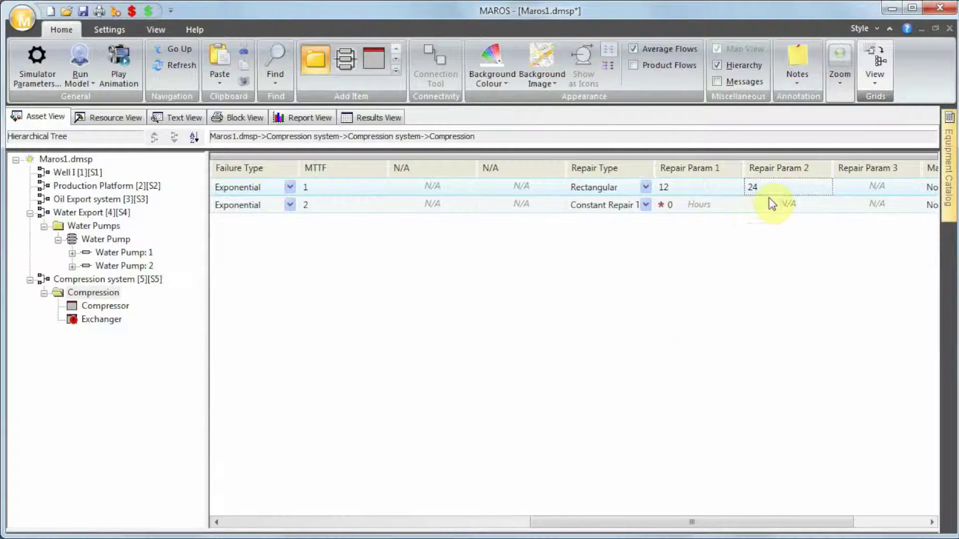
Give the Exchanger a Constant repair time of 36 hours.
{"action": "left_click", "coordinate": [645, 205]}
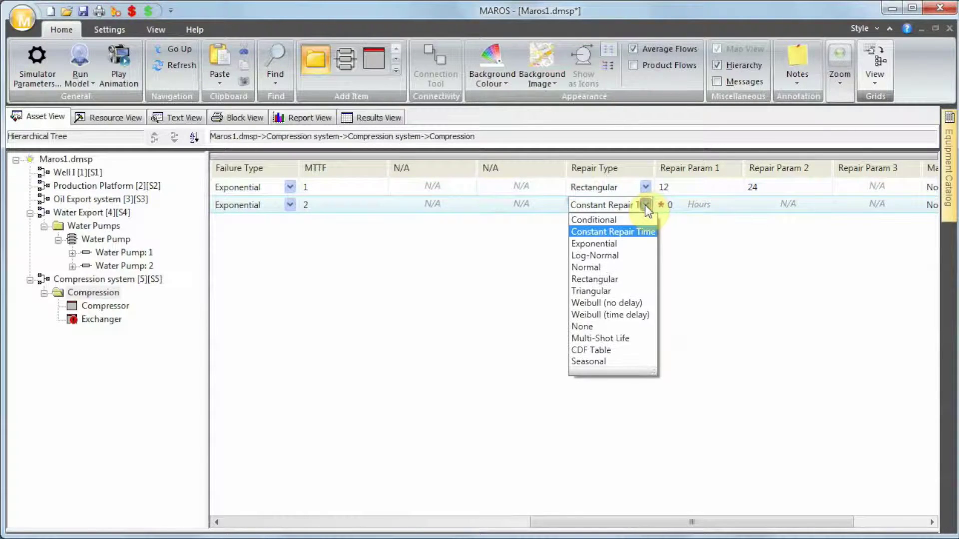
{"action": "left_click", "coordinate": [634, 228]}
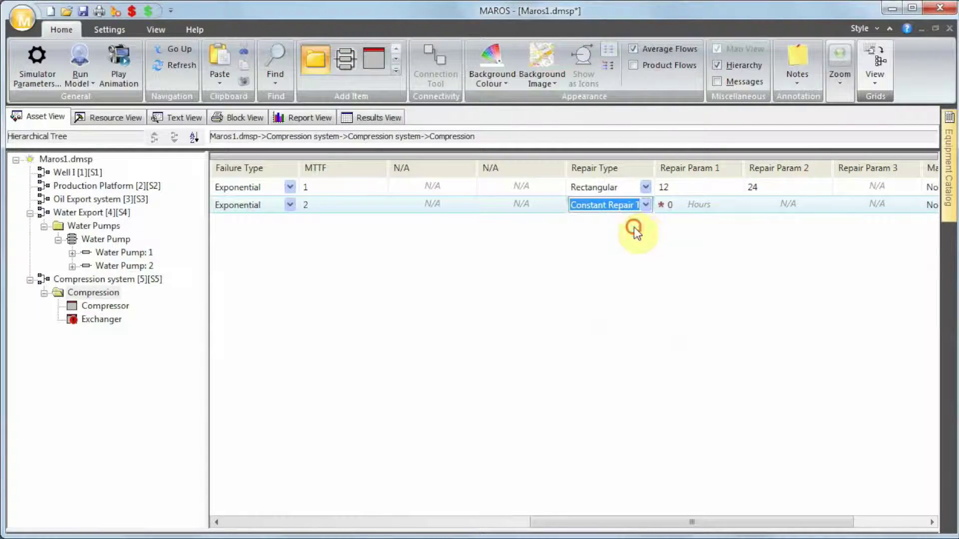
{"action": "left_click", "coordinate": [690, 205]}
{"action": "type", "text": "36"}
{"action": "key", "text": "Return"}
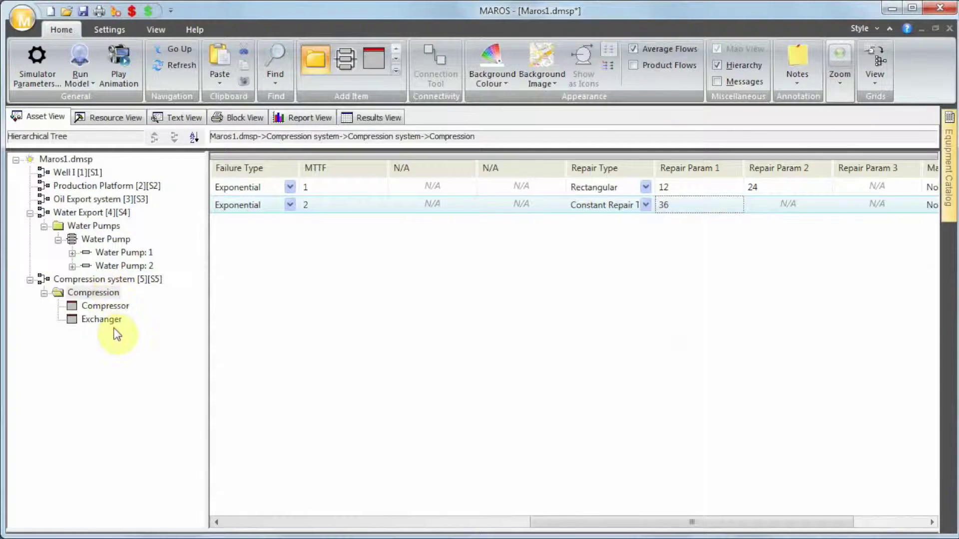
Save the model and run the simulation, overwriting previous results.
{"action": "left_click", "coordinate": [83, 62]}
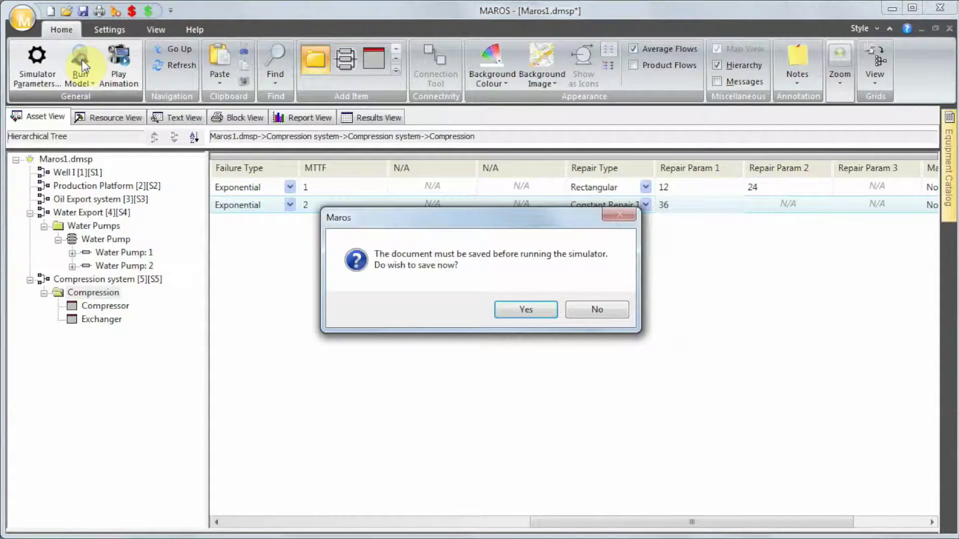
{"action": "left_click", "coordinate": [521, 307]}
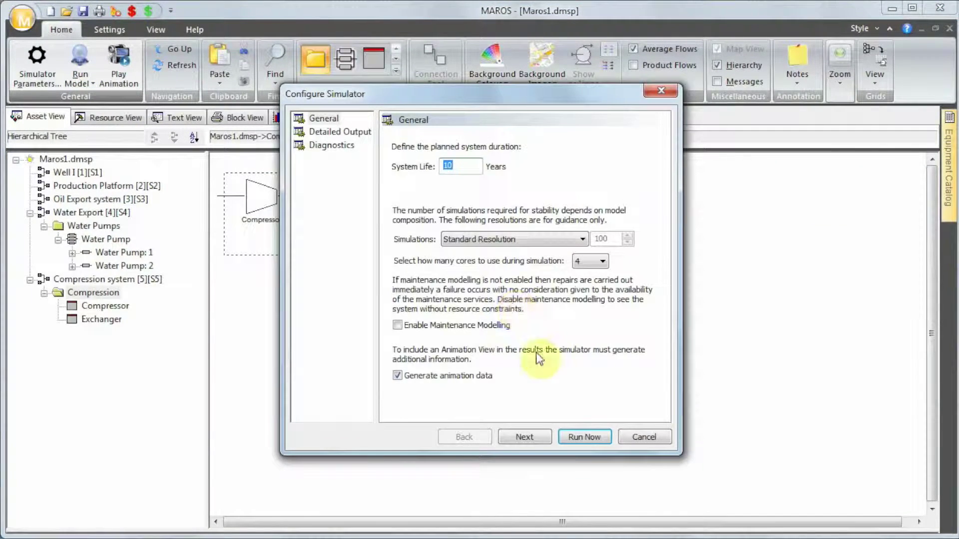
{"action": "left_click", "coordinate": [571, 438]}
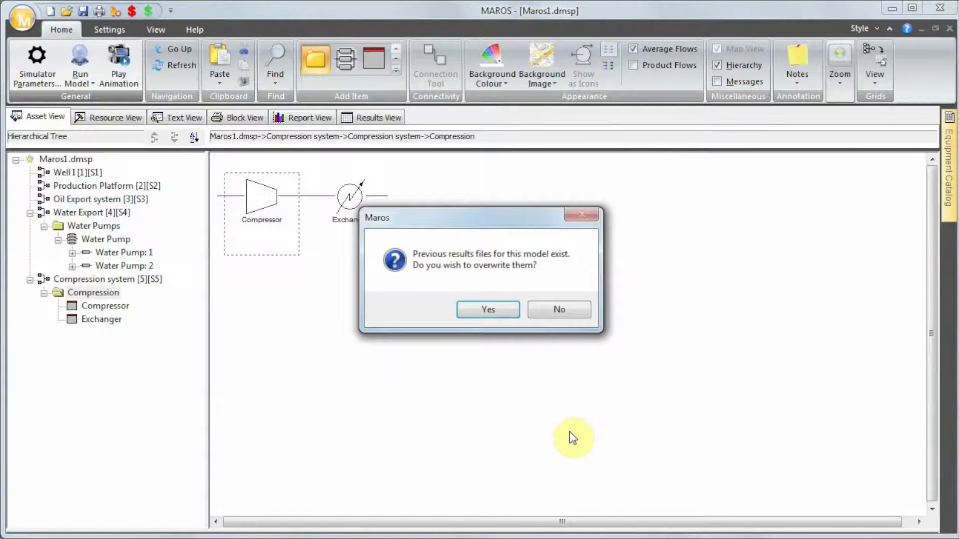
{"action": "left_click", "coordinate": [493, 310]}
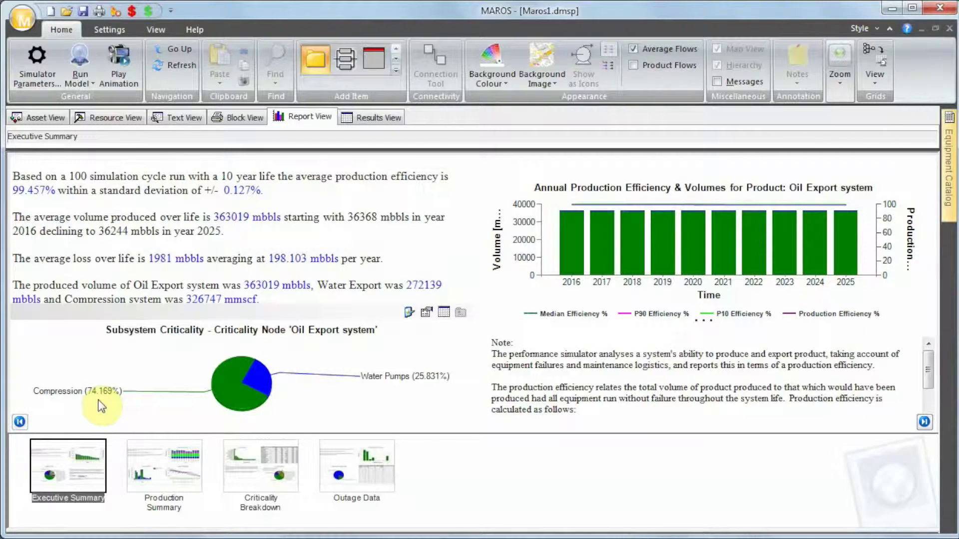
{"action": "left_click", "coordinate": [224, 400]}
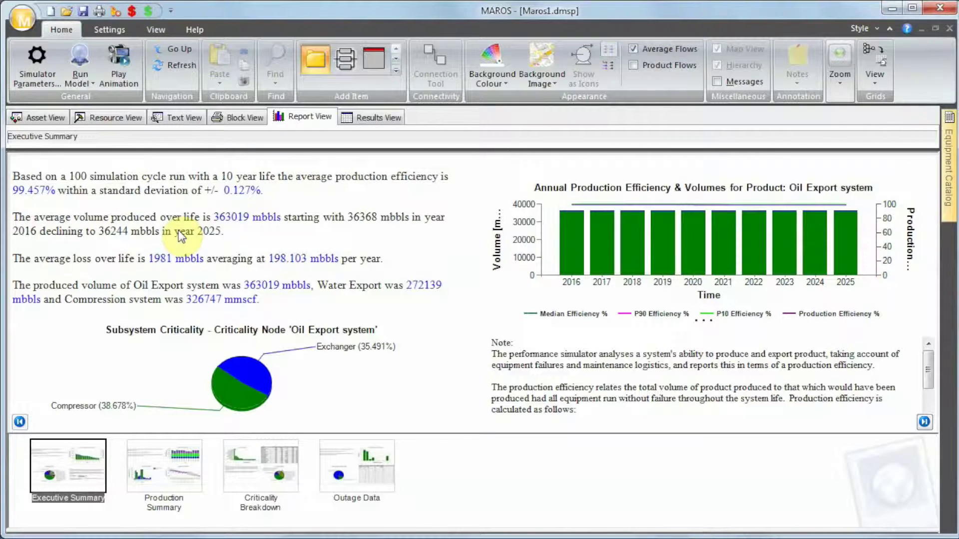
{"action": "mouse_move", "coordinate": [169, 367]}
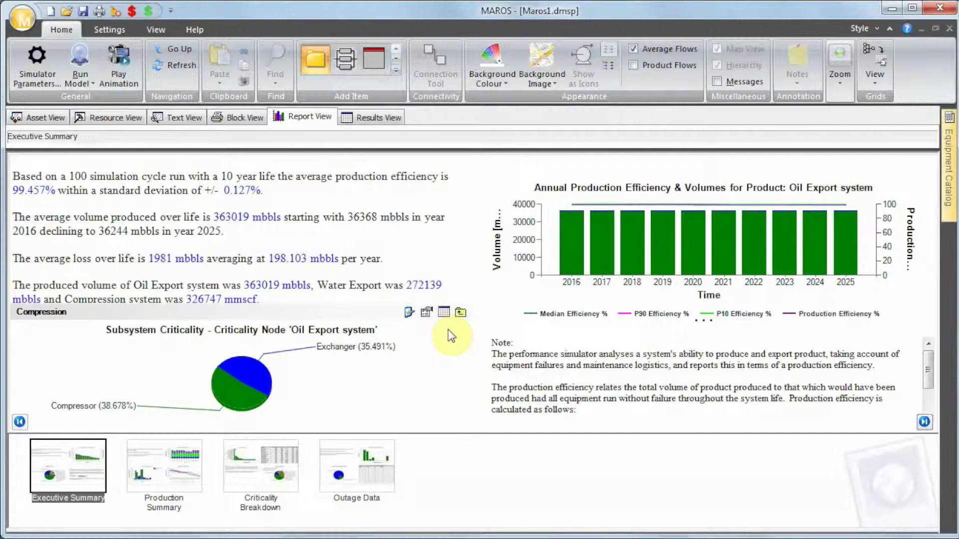
{"action": "left_click", "coordinate": [459, 315]}
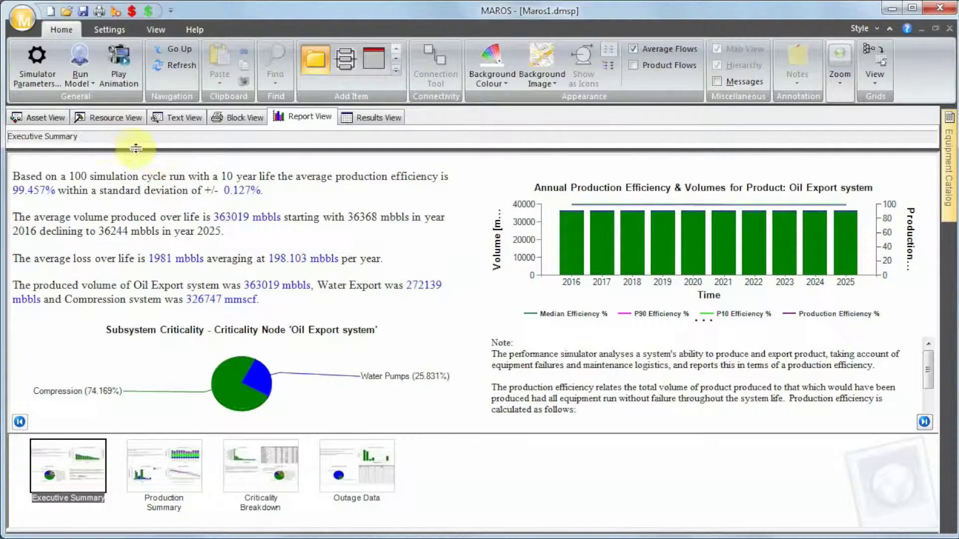
Return to the top-level flow network, dock the equipment catalog, and scroll right.
{"action": "left_click", "coordinate": [58, 116]}
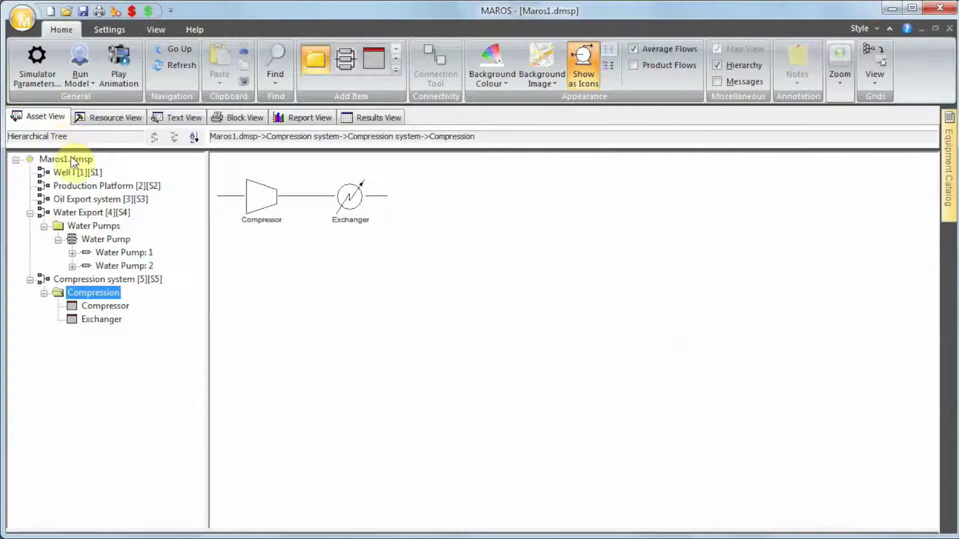
{"action": "left_click", "coordinate": [71, 159]}
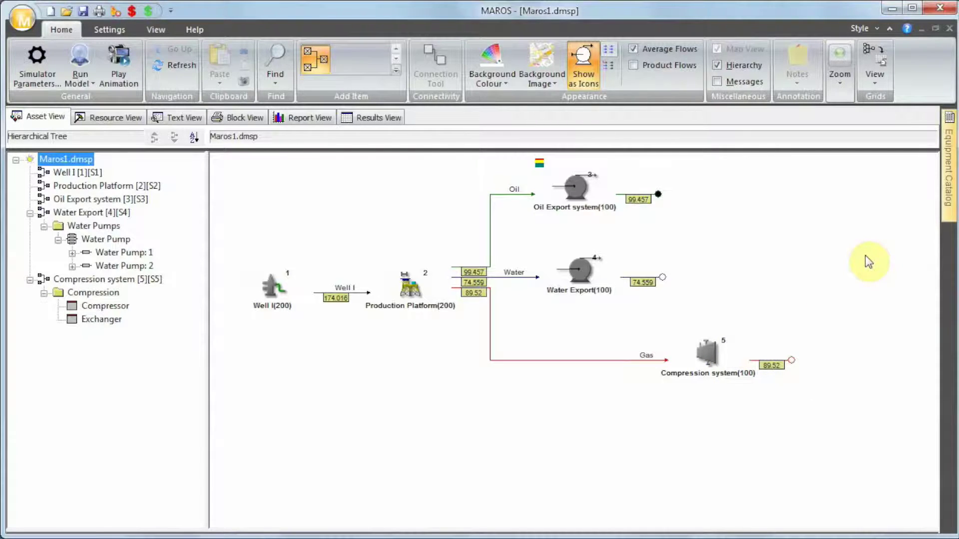
{"action": "mouse_move", "coordinate": [948, 136]}
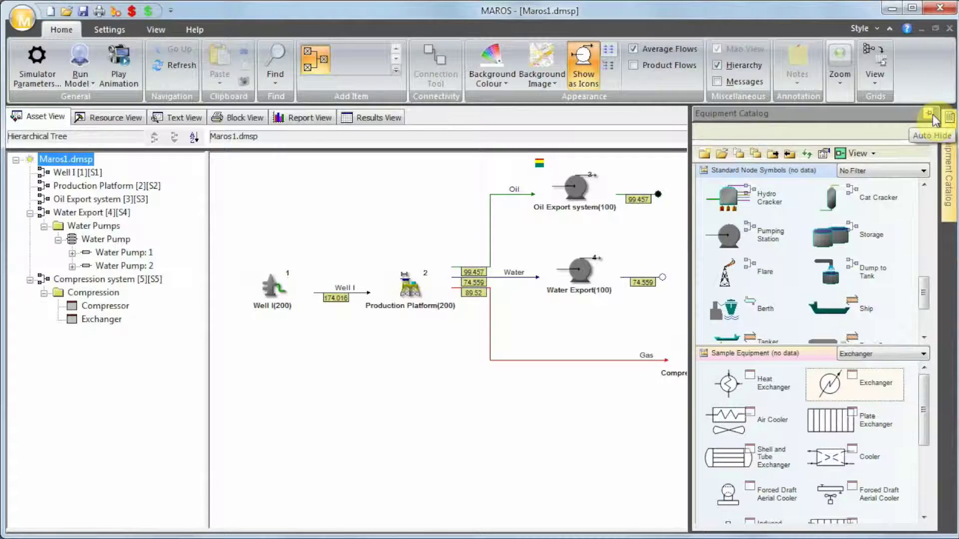
{"action": "left_click", "coordinate": [933, 114]}
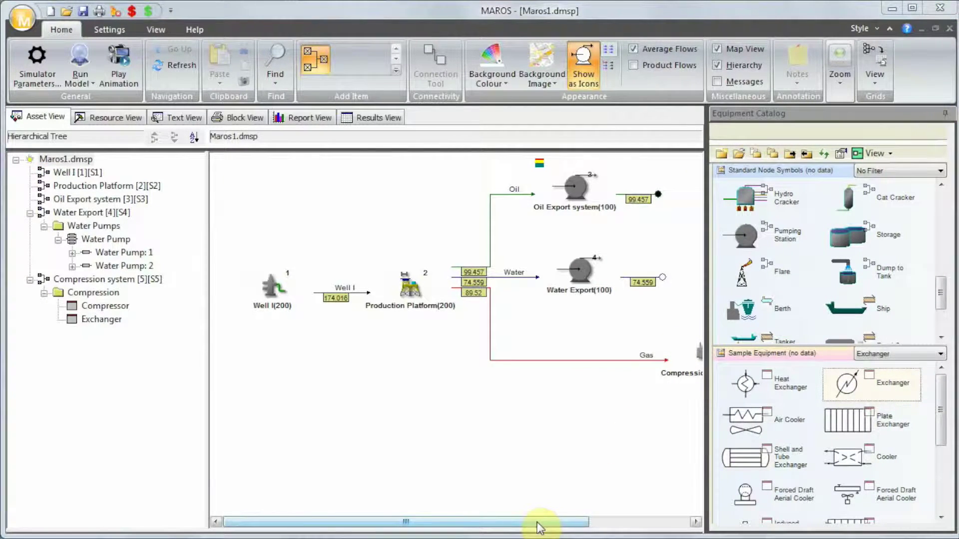
{"action": "left_click_drag", "start_coordinate": [539, 526], "coordinate": [621, 526]}
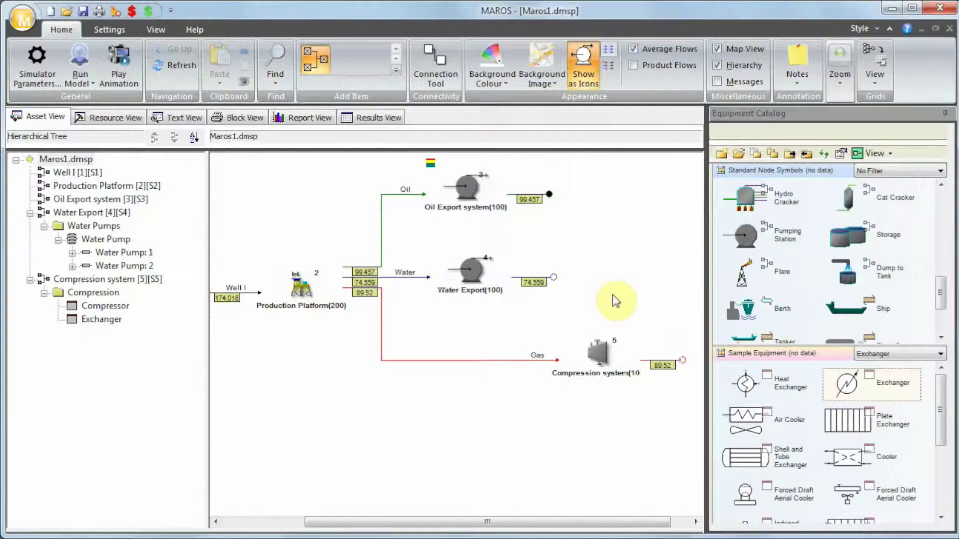
Drag the Flare node from the catalog onto the Gas line.
{"action": "left_click", "coordinate": [751, 268]}
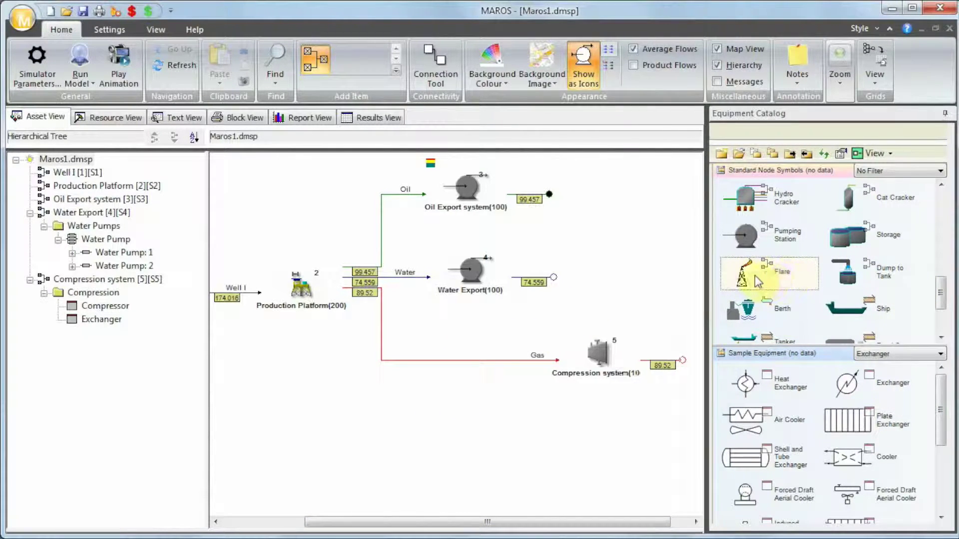
{"action": "left_click", "coordinate": [775, 274]}
{"action": "mouse_move", "coordinate": [788, 268]}
{"action": "left_mouse_down"}
{"action": "mouse_move", "coordinate": [558, 302]}
{"action": "mouse_move", "coordinate": [468, 334]}
{"action": "mouse_move", "coordinate": [447, 358]}
{"action": "left_mouse_up"}
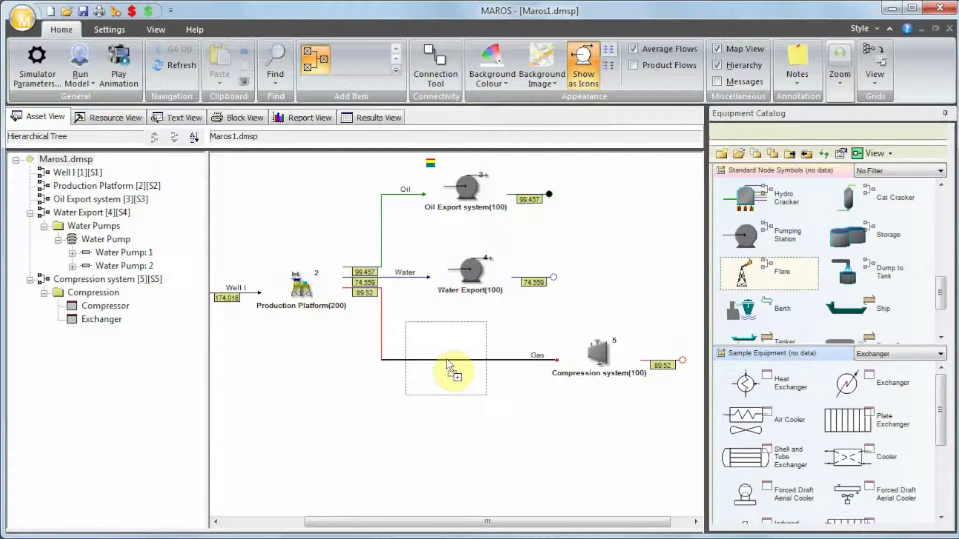
Drop the Flare node on the Gas line and accept capacity 100 mmscf/day.
{"action": "left_click_drag", "start_coordinate": [447, 358], "coordinate": [446, 359]}
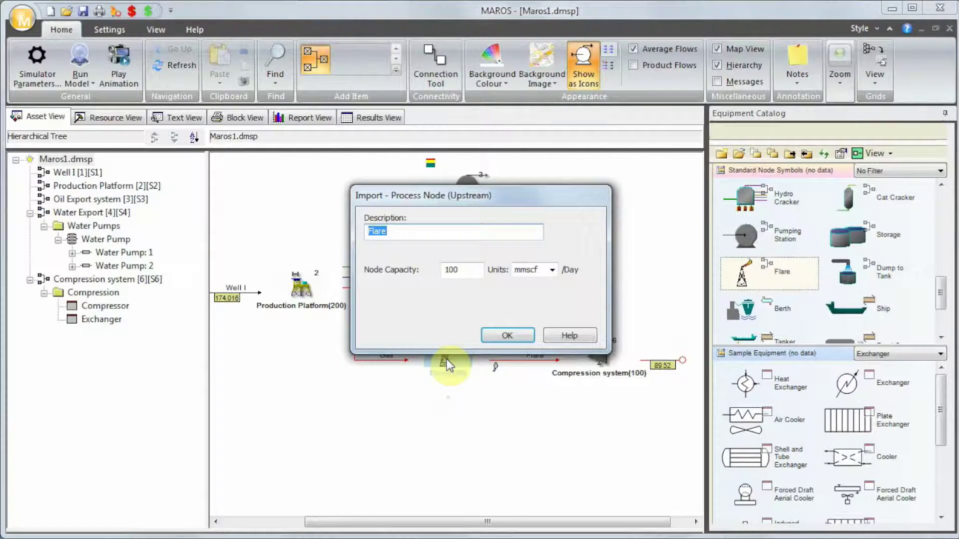
{"action": "left_click_drag", "start_coordinate": [482, 203], "coordinate": [288, 266]}
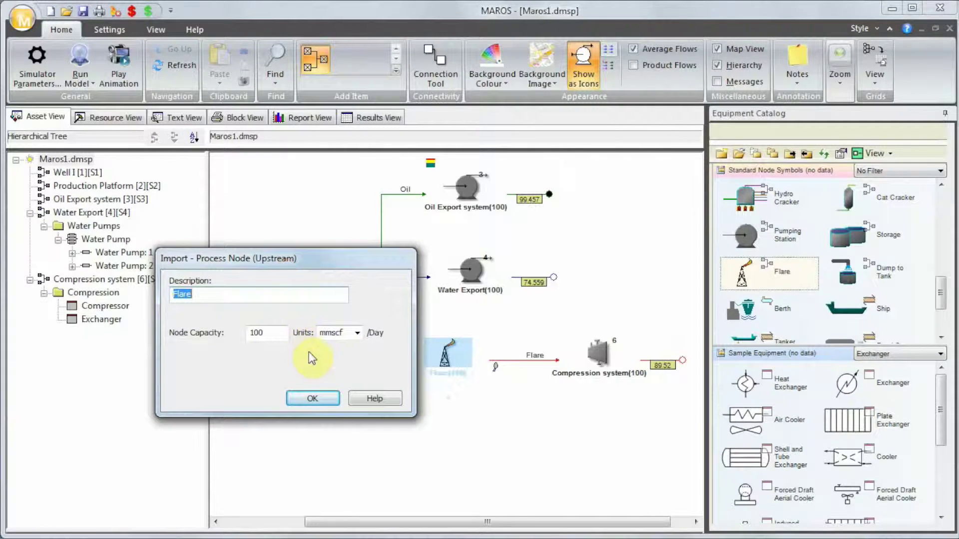
{"action": "left_click", "coordinate": [320, 397]}
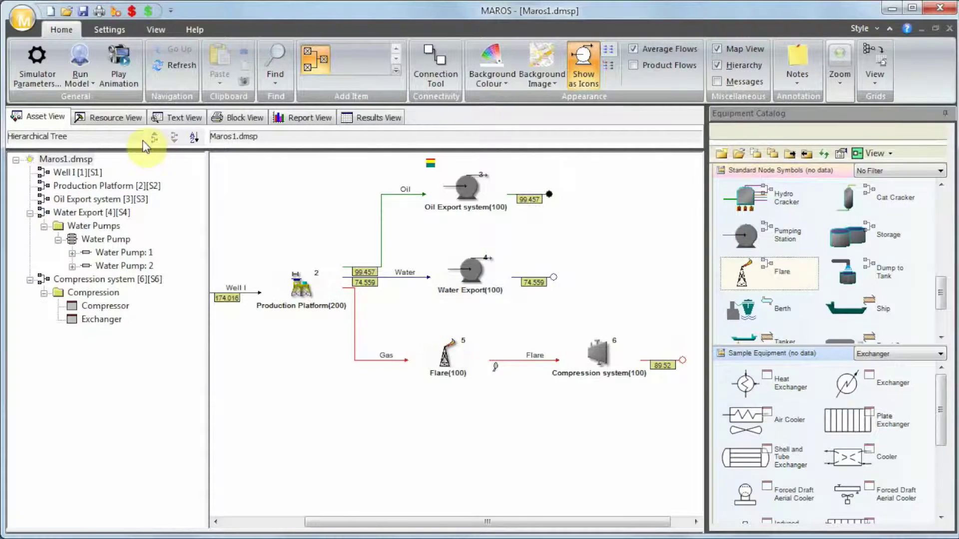
Save and rerun the simulation, overwrite results, then collapse the equipment catalog.
{"action": "left_click", "coordinate": [80, 60]}
{"action": "left_click", "coordinate": [517, 310]}
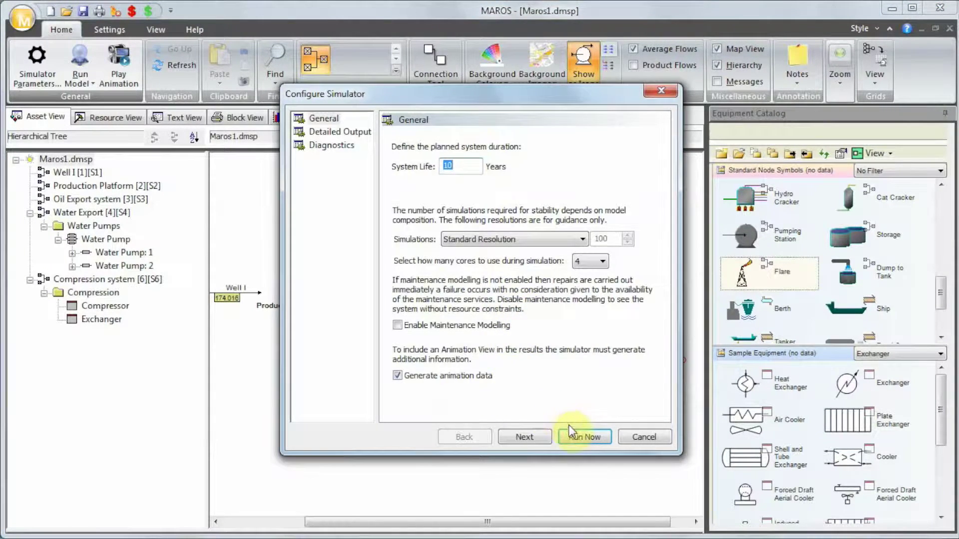
{"action": "left_click", "coordinate": [575, 434]}
{"action": "left_click", "coordinate": [494, 312]}
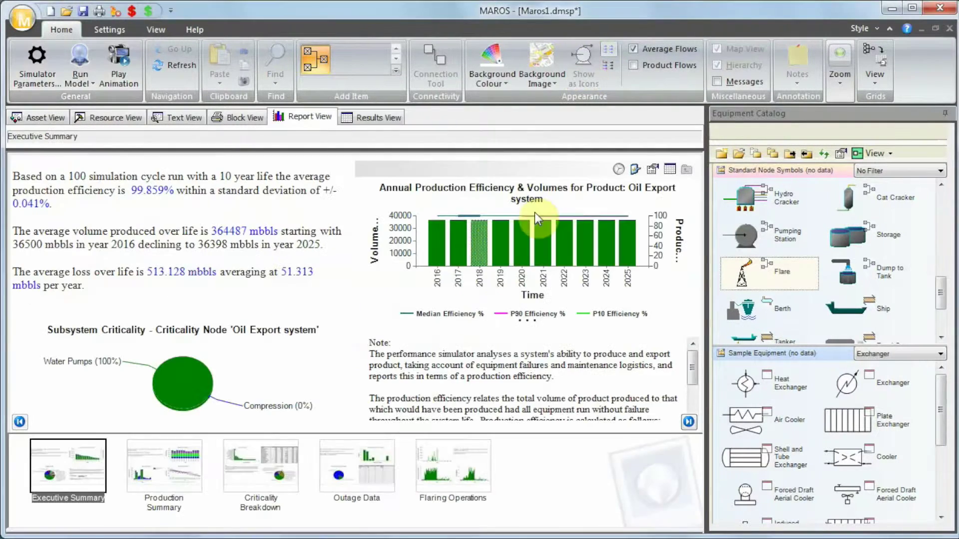
{"action": "left_click", "coordinate": [940, 113]}
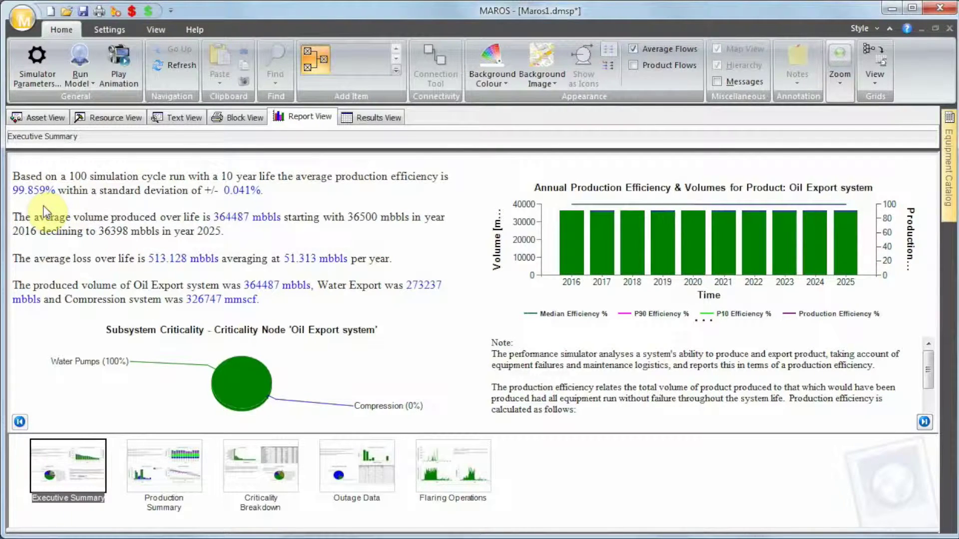
{"action": "mouse_move", "coordinate": [397, 414]}
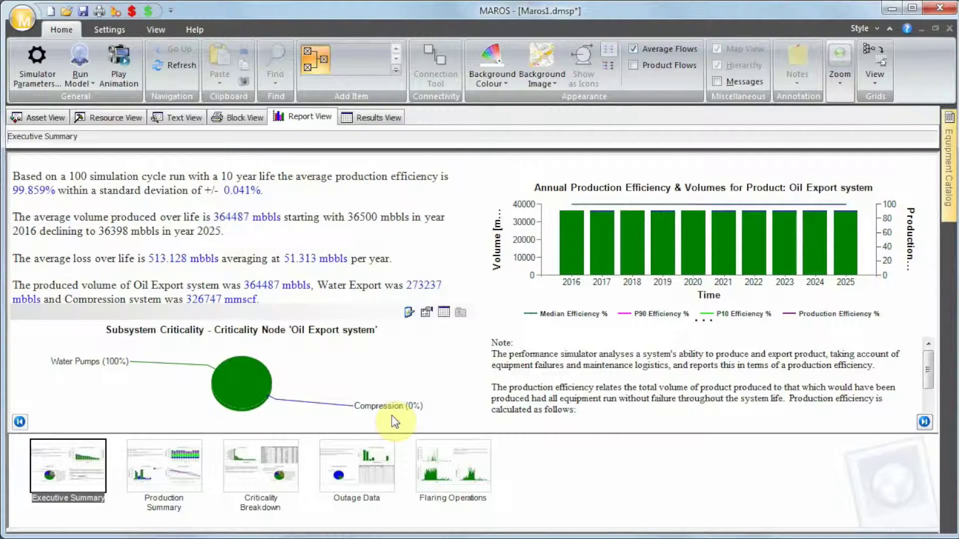
Show the Flaring Operations report: 132.22 flared per year over 35.261 hours.
{"action": "left_click", "coordinate": [438, 464]}
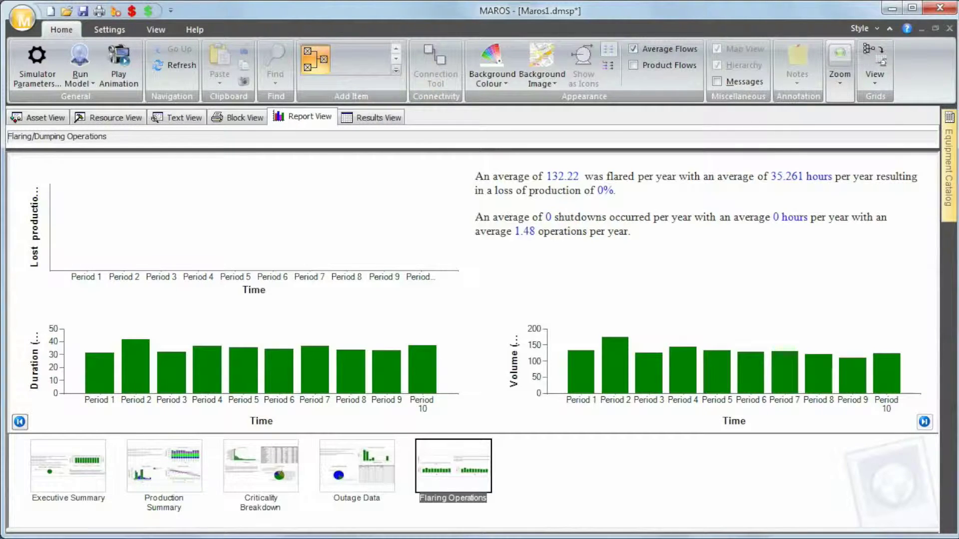
Under Settings > Flaring Limits, add a new limit described as 'Flare Limits'.
{"action": "left_click", "coordinate": [121, 25]}
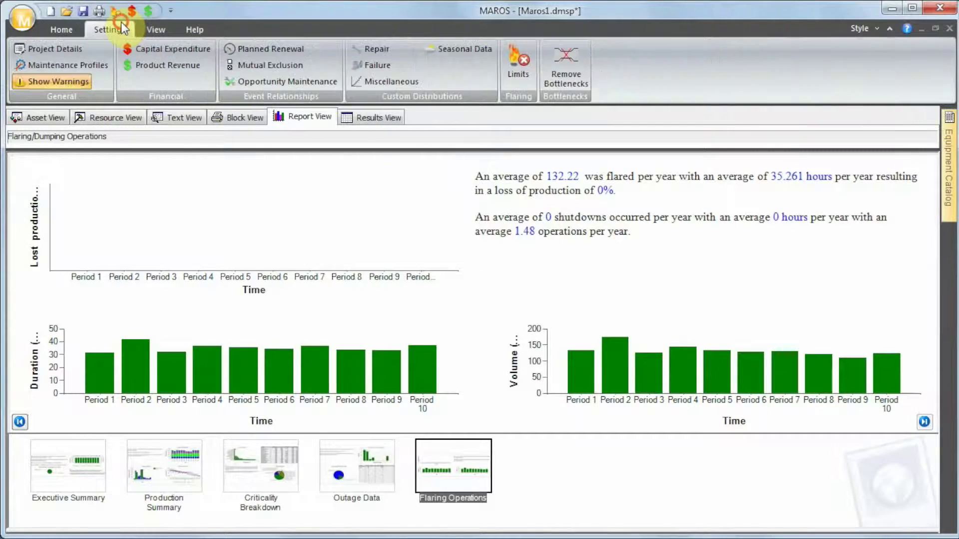
{"action": "left_click", "coordinate": [526, 56]}
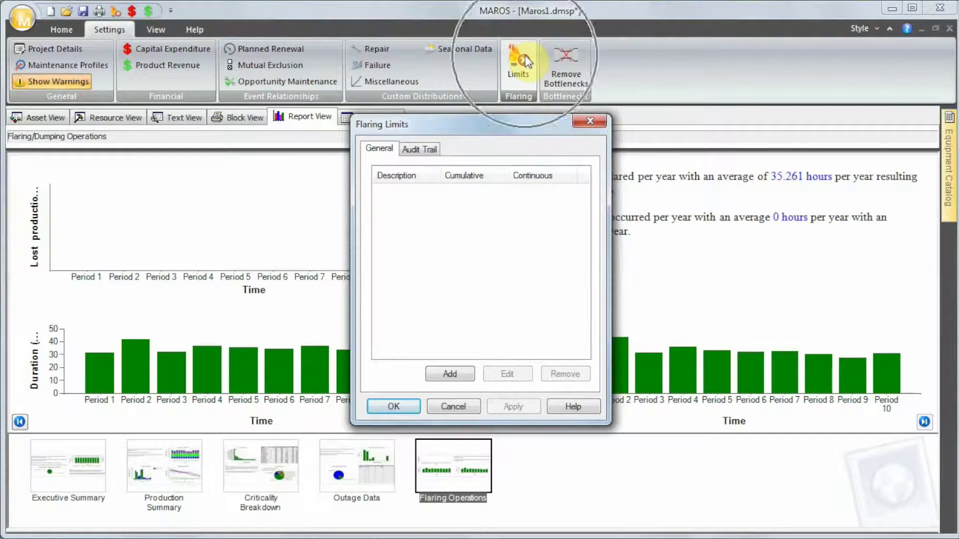
{"action": "left_click", "coordinate": [441, 373]}
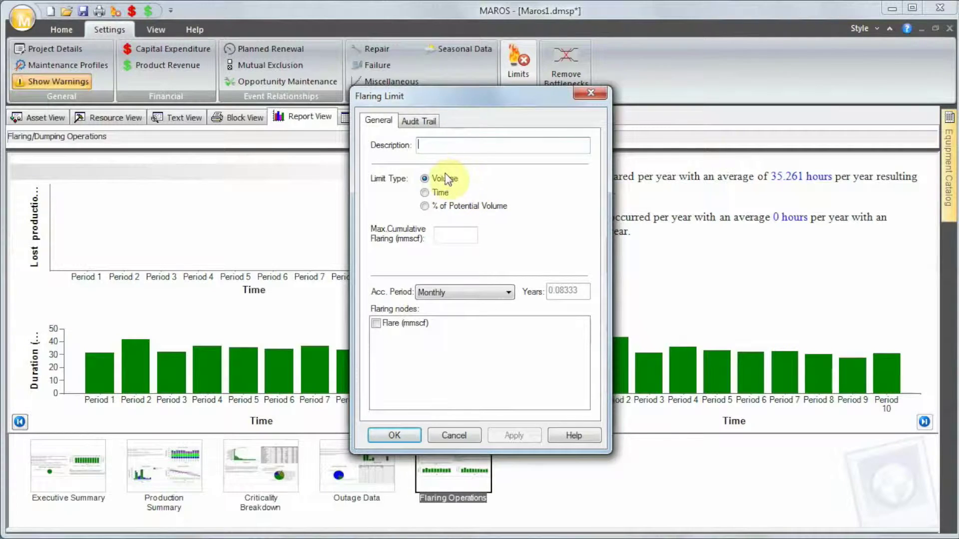
{"action": "left_click", "coordinate": [452, 145]}
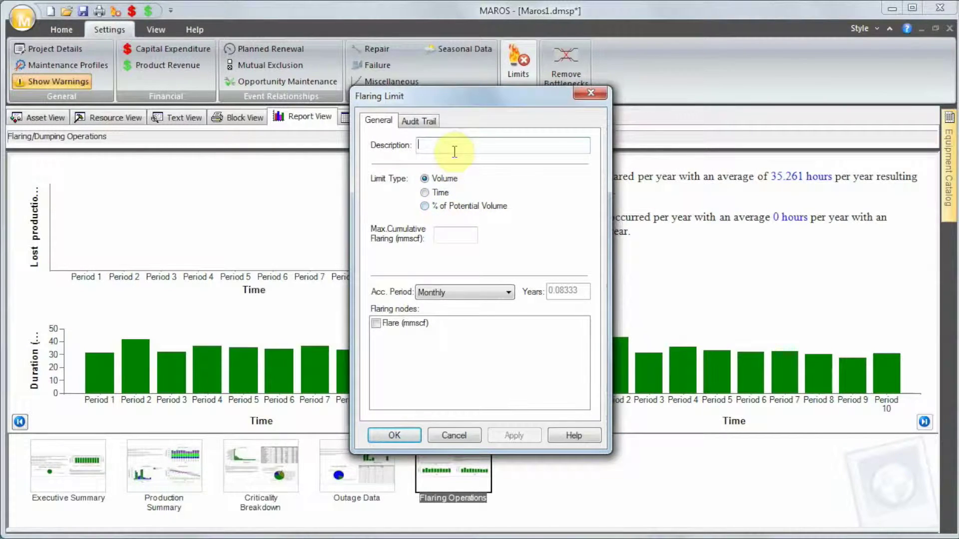
{"action": "type", "text": "Flare Limits"}
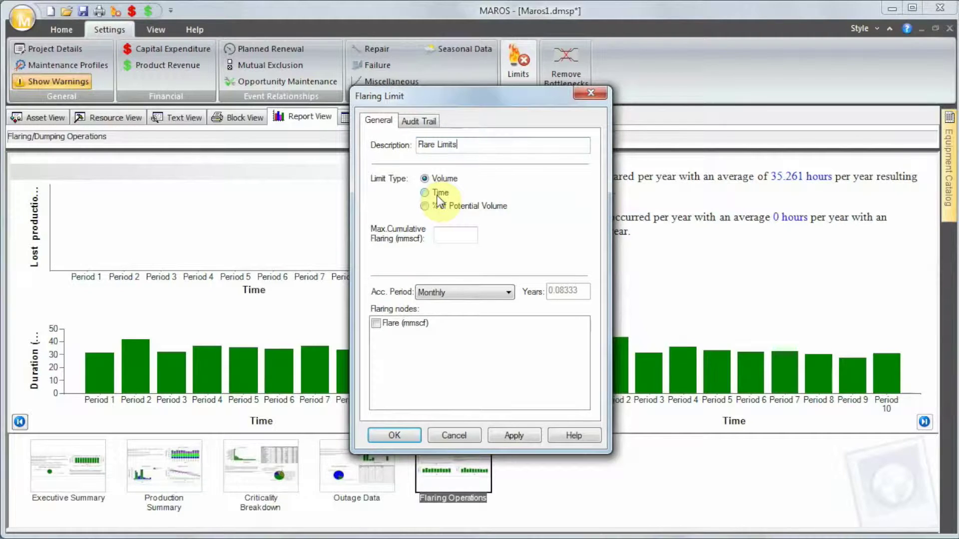
Change the flaring limit to Time type with 12 hours continuous, 200 hours cumulative, on Flare (mmscf).
{"action": "left_click", "coordinate": [438, 196]}
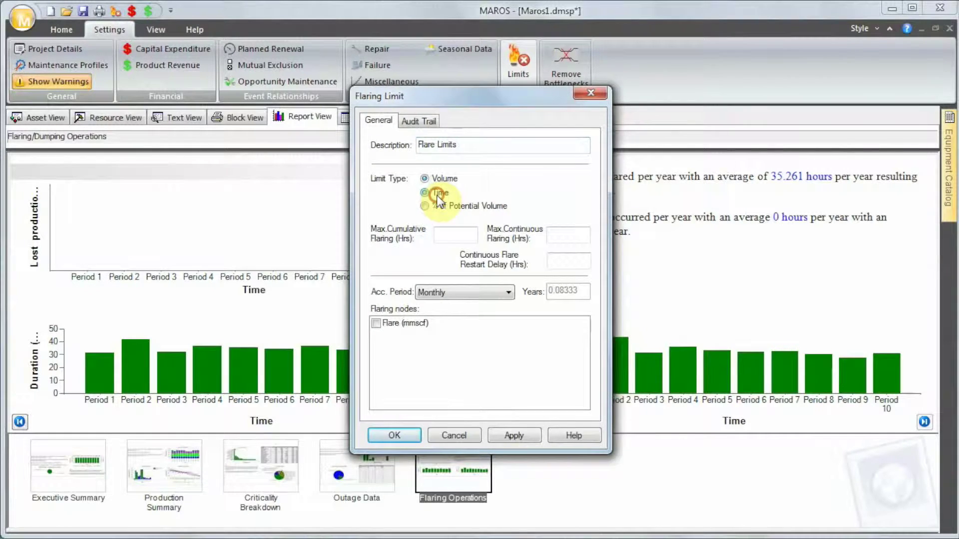
{"action": "left_click", "coordinate": [559, 232]}
{"action": "type", "text": "12"}
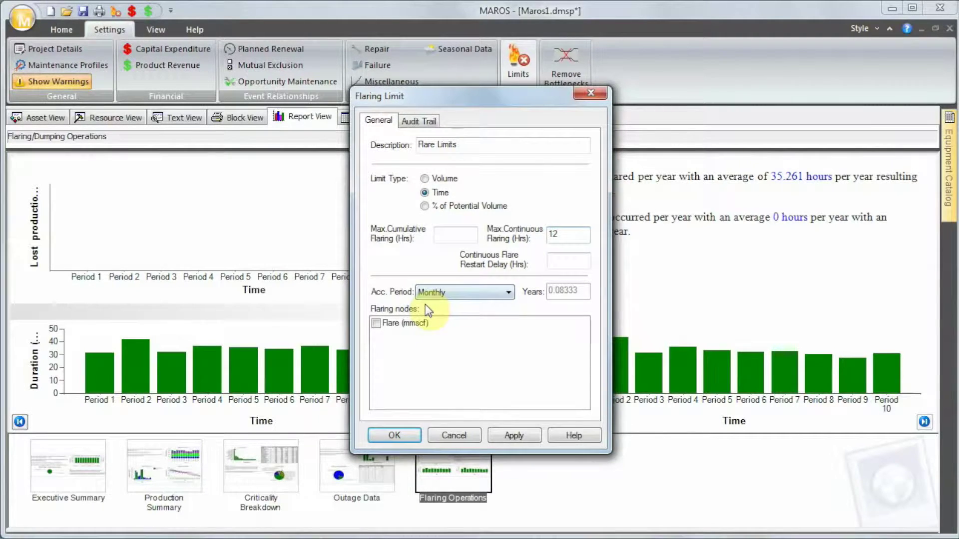
{"action": "left_click", "coordinate": [460, 237]}
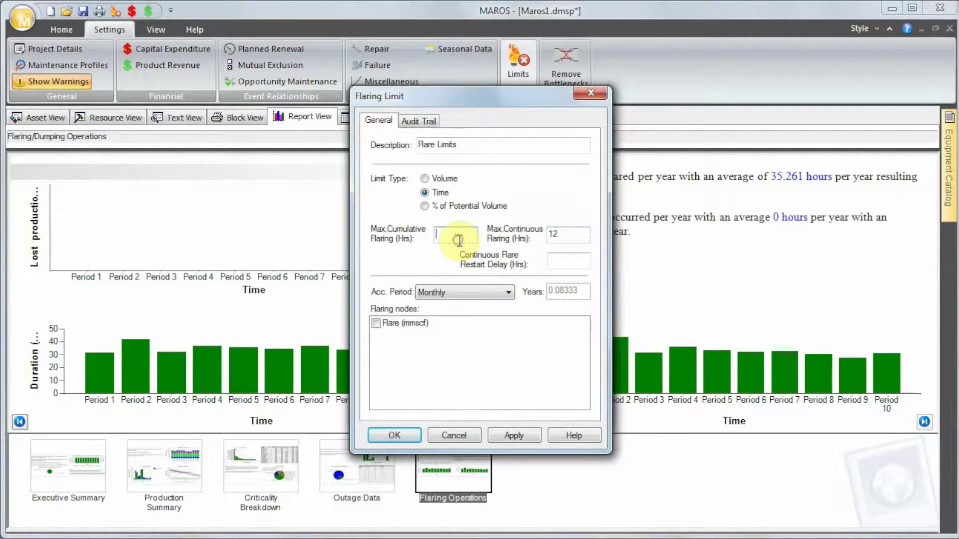
{"action": "type", "text": "200"}
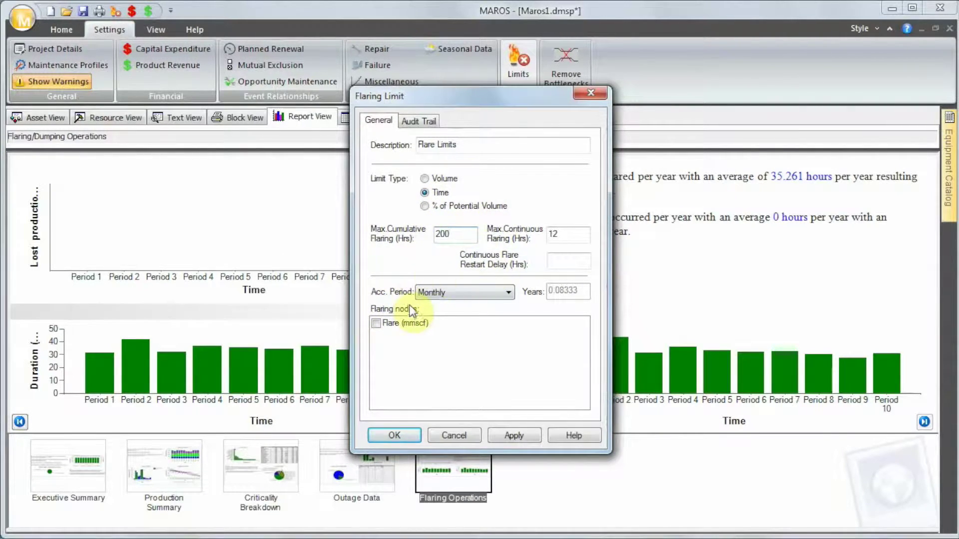
{"action": "left_click", "coordinate": [376, 323]}
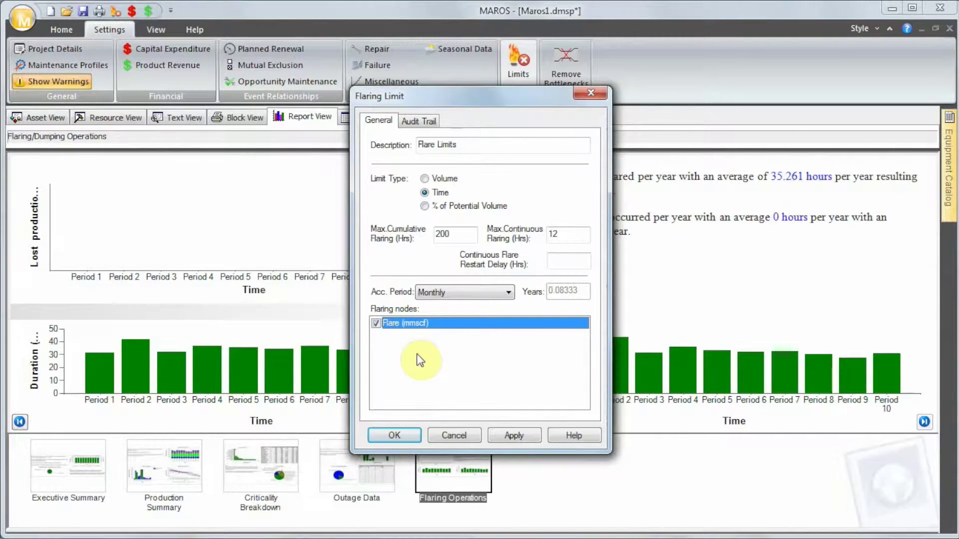
Confirm the flaring limit, save the model and rerun the simulation, overwriting the earlier results.
{"action": "left_click", "coordinate": [394, 435]}
{"action": "left_click", "coordinate": [397, 407]}
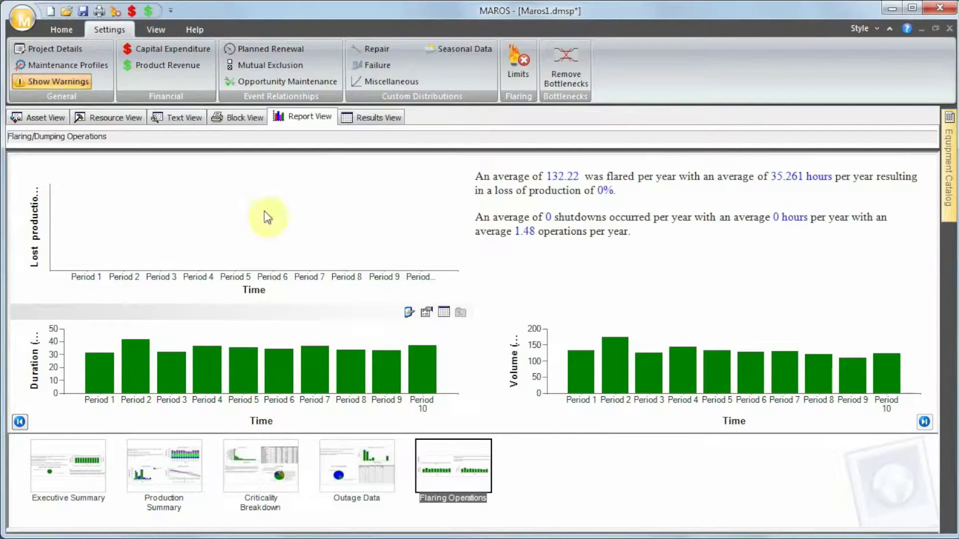
{"action": "left_click", "coordinate": [50, 115]}
{"action": "left_click", "coordinate": [80, 75]}
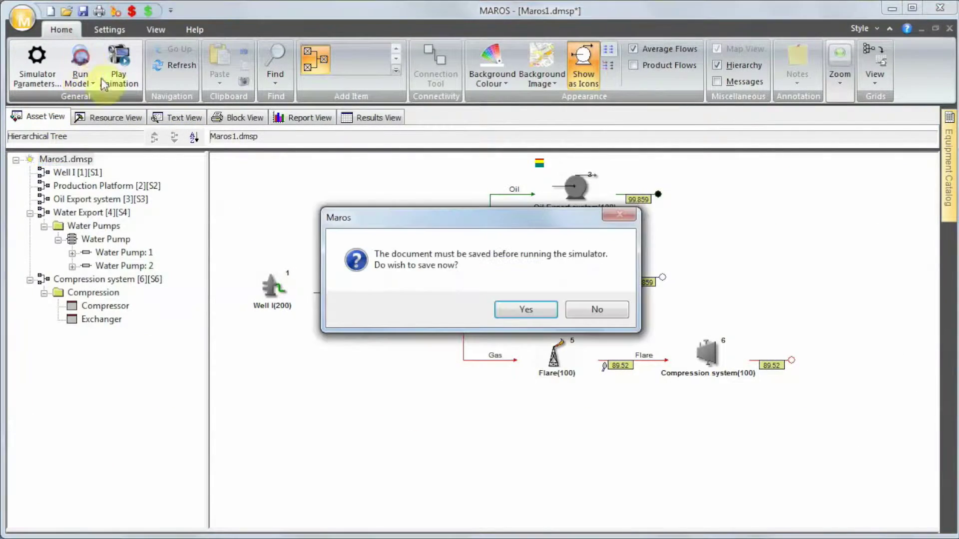
{"action": "left_click", "coordinate": [515, 310]}
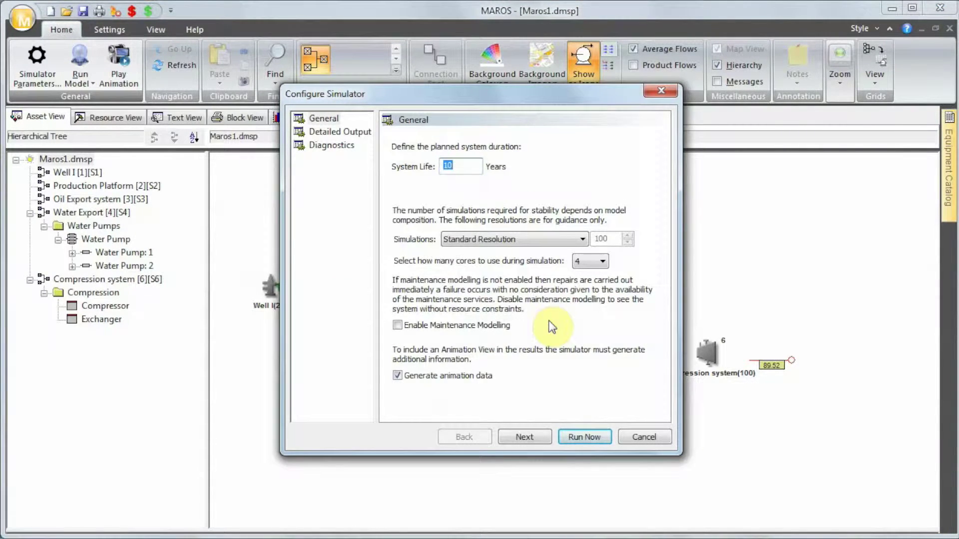
{"action": "left_click", "coordinate": [569, 434]}
{"action": "left_click", "coordinate": [494, 310]}
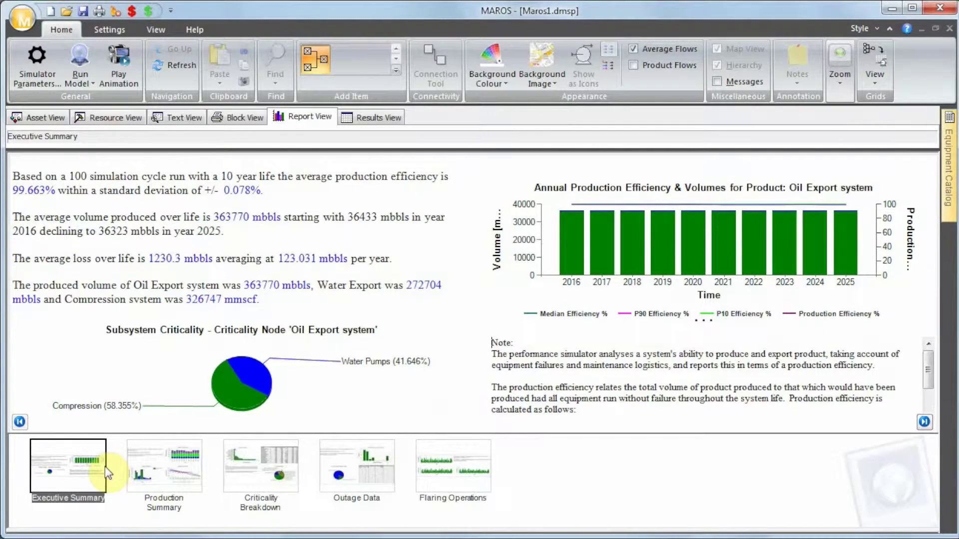
{"action": "mouse_move", "coordinate": [298, 340]}
Open the Flaring Operations report showing 1.475 shutdowns and 1.501 operations per year.
{"action": "left_click", "coordinate": [457, 484]}
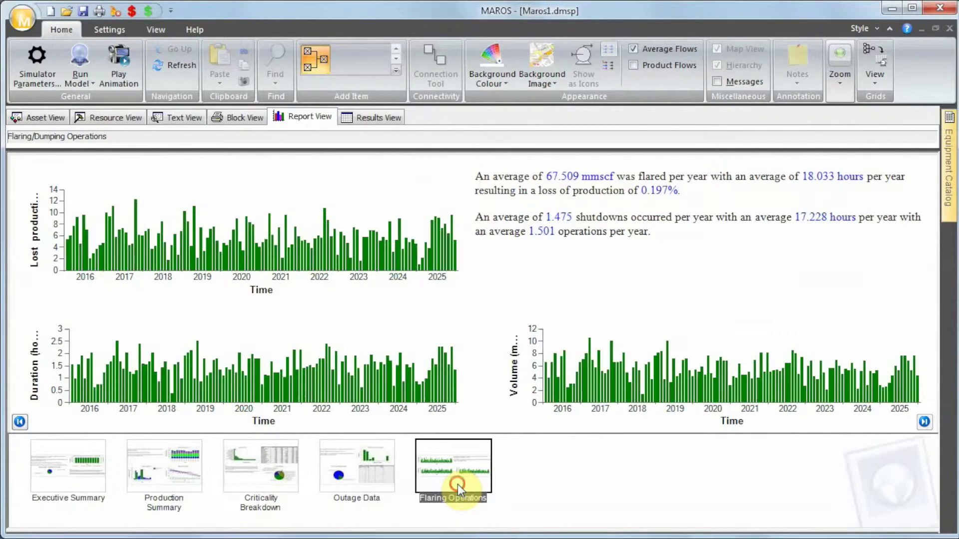